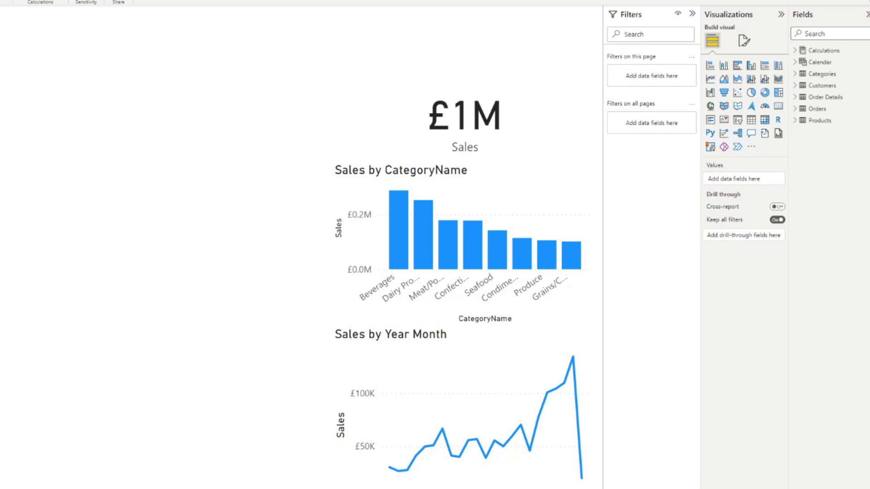
pyautogui.click(345, 471)
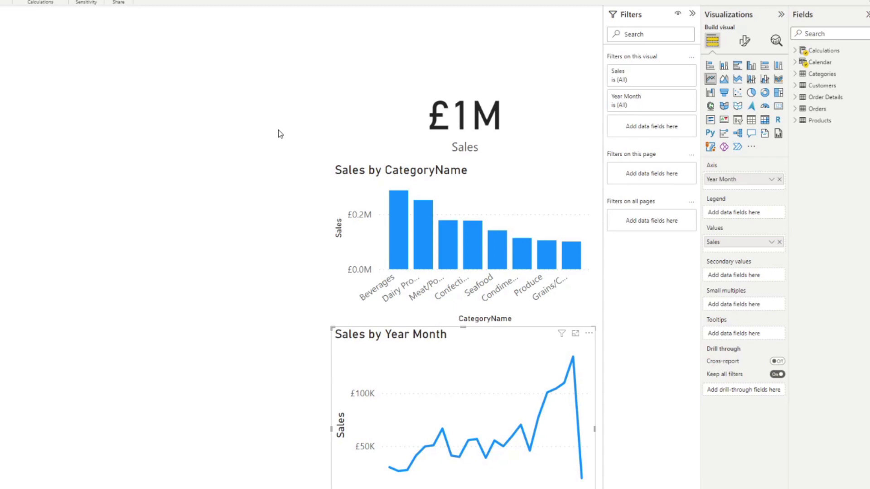
pyautogui.click(424, 114)
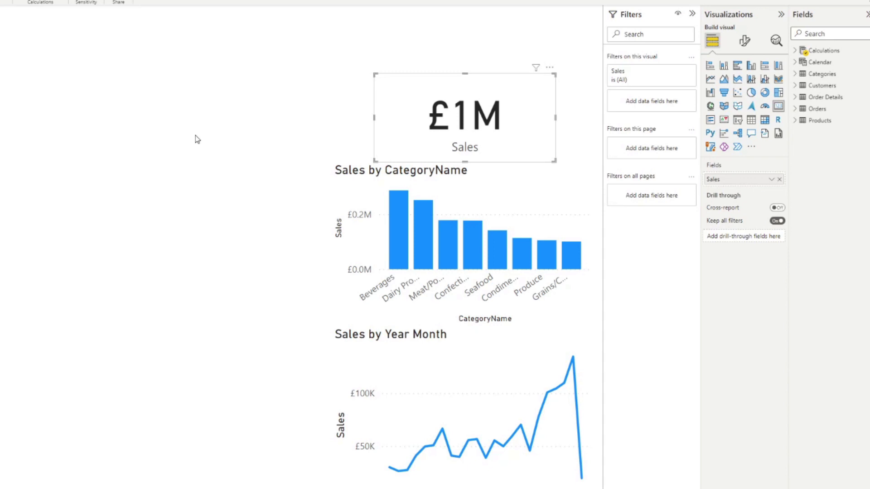
pyautogui.click(390, 178)
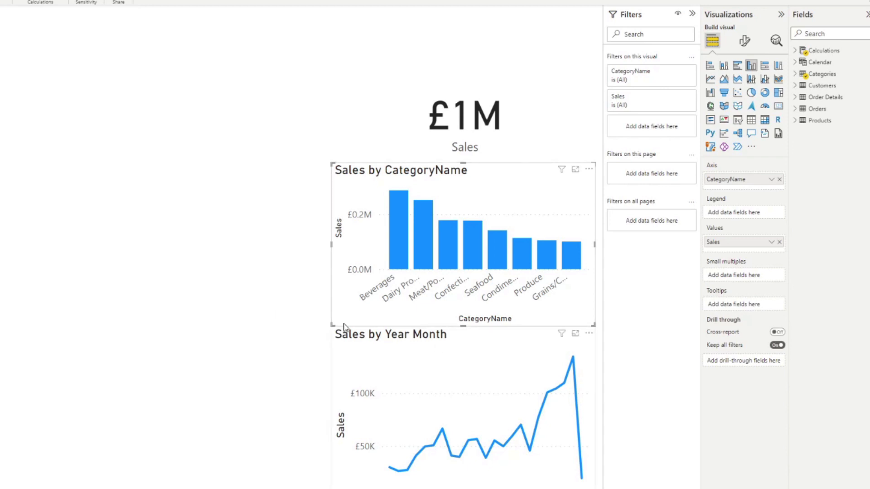
pyautogui.click(318, 268)
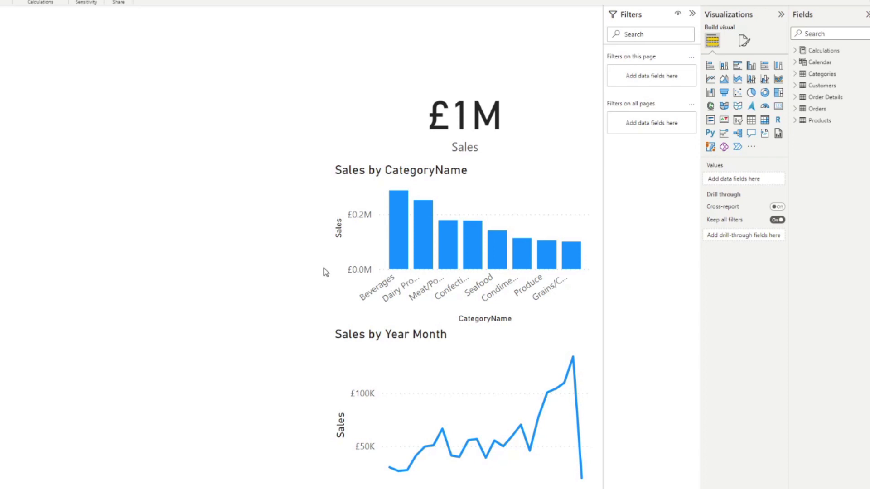
# Add a slicer on CategoryName from the Categories table to the left of the sales card and size it to fit all categories
pyautogui.click(737, 121)
pyautogui.moveTo(372, 140); pyautogui.dragTo(243, 140)
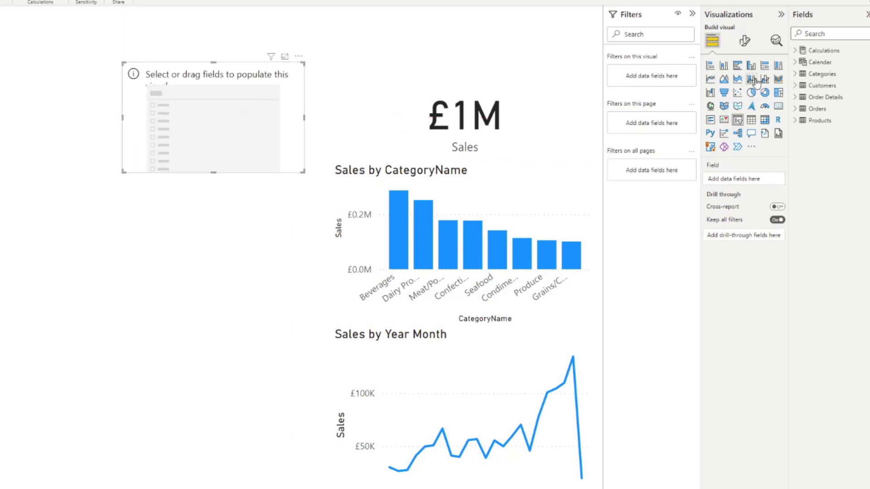
pyautogui.click(795, 74)
pyautogui.moveTo(842, 100); pyautogui.dragTo(747, 183)
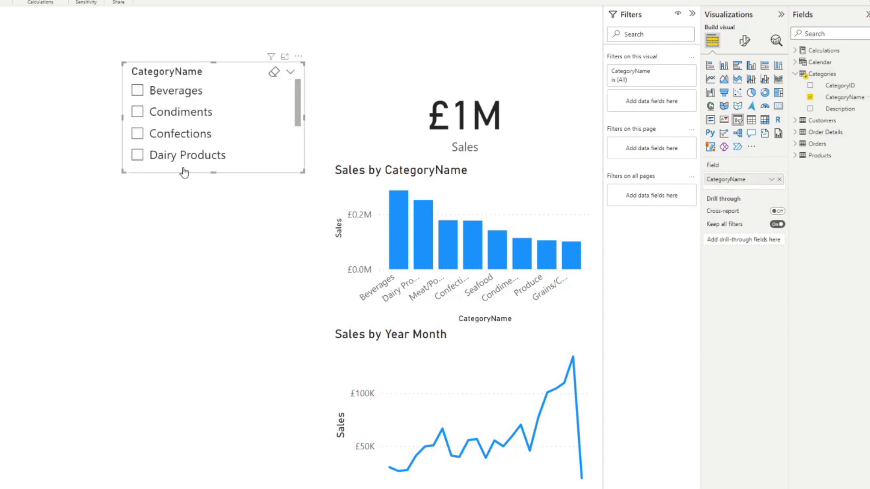
pyautogui.moveTo(213, 172); pyautogui.dragTo(206, 279)
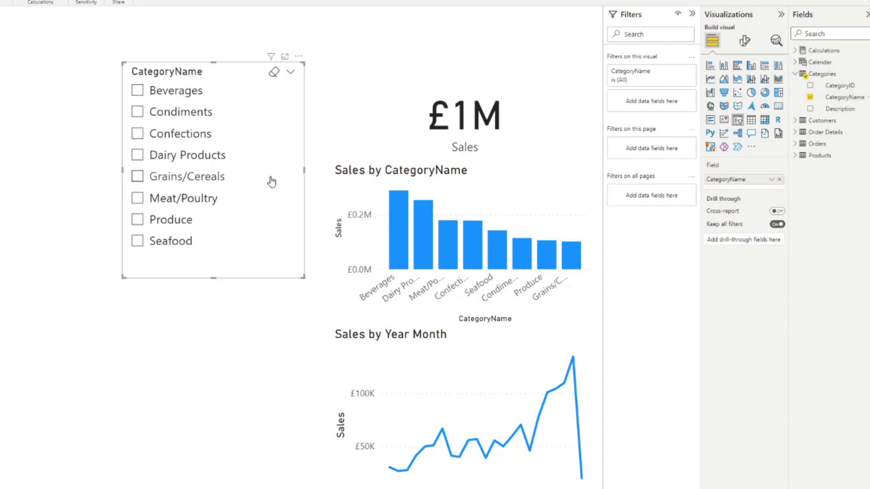
pyautogui.moveTo(303, 170); pyautogui.dragTo(263, 171)
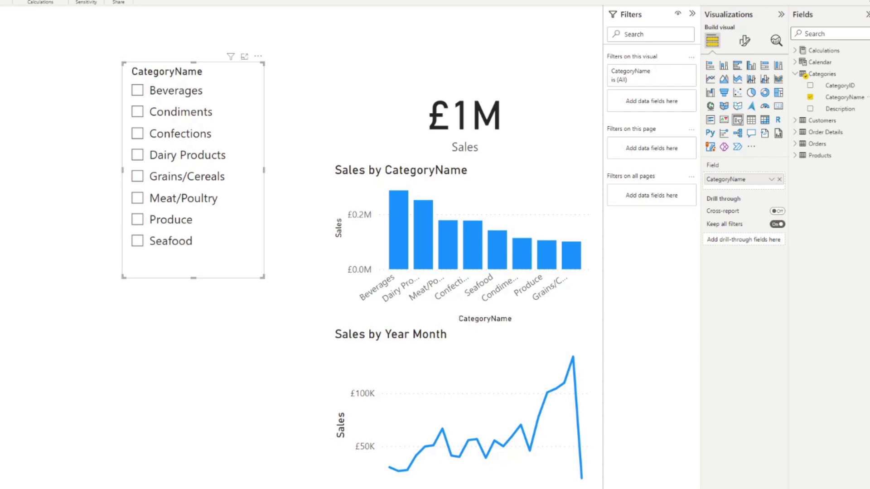
# Filter the report to Beverages, Condiments and Confections together using the category slicer
pyautogui.click(181, 95)
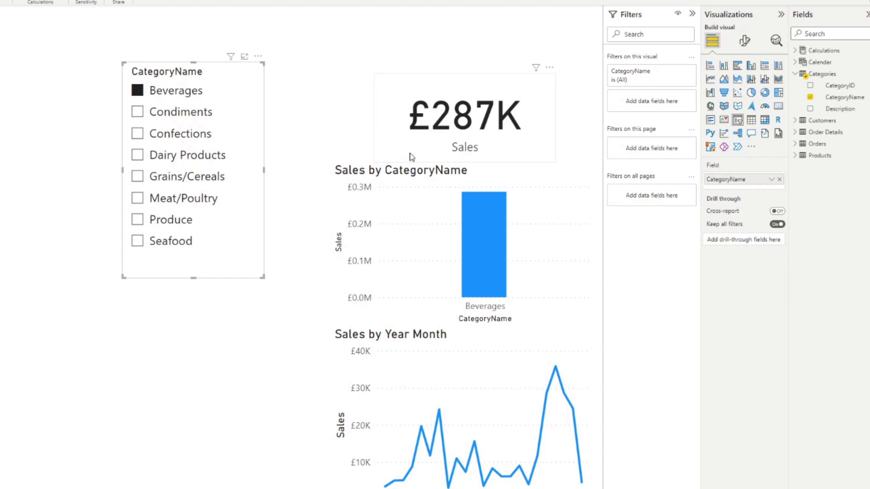
pyautogui.keyDown('ctrl'); pyautogui.click(182, 115); pyautogui.keyUp('ctrl')
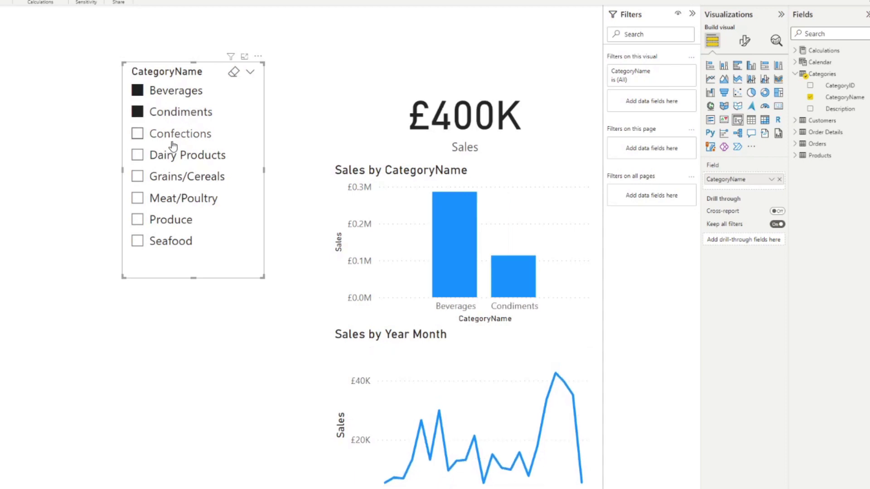
pyautogui.keyDown('ctrl'); pyautogui.click(172, 135); pyautogui.keyUp('ctrl')
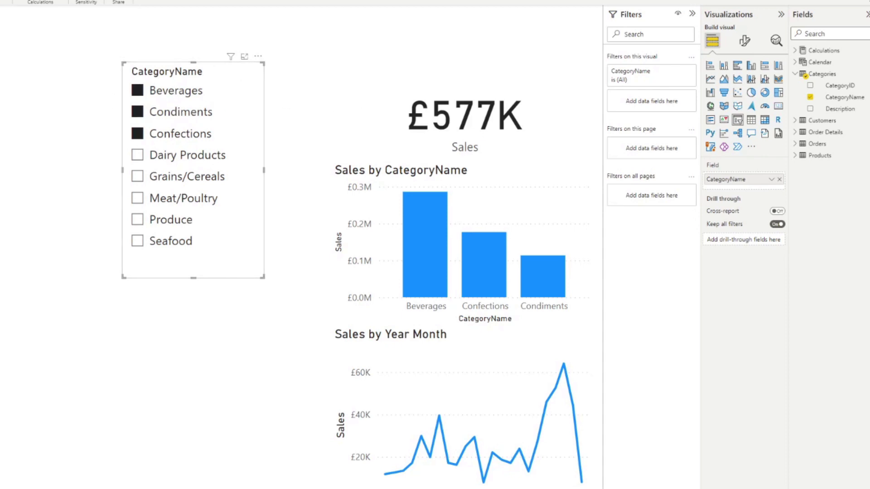
# Turn off multi-select with CTRL for the category slicer and turn on its "Select all" option
pyautogui.click(744, 41)
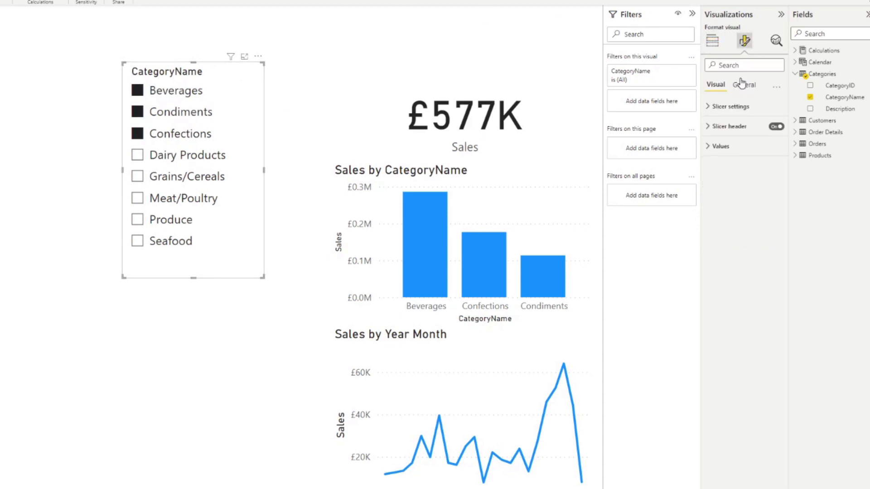
pyautogui.click(727, 108)
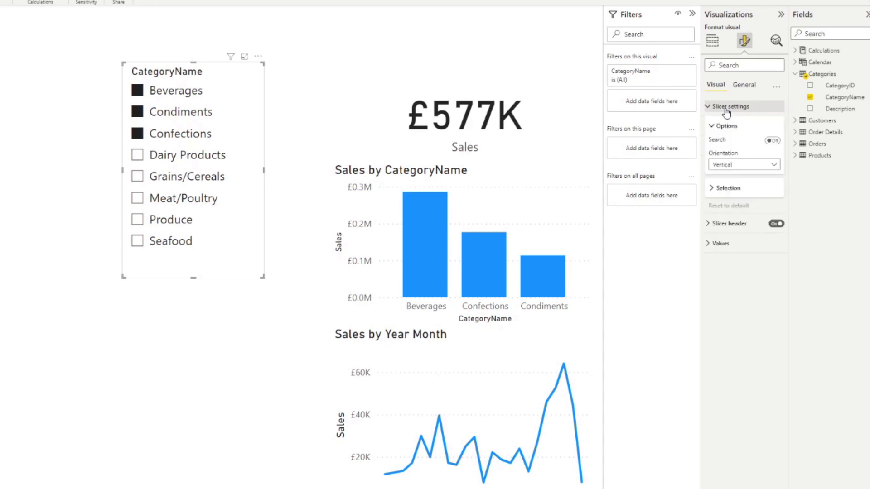
pyautogui.click(725, 190)
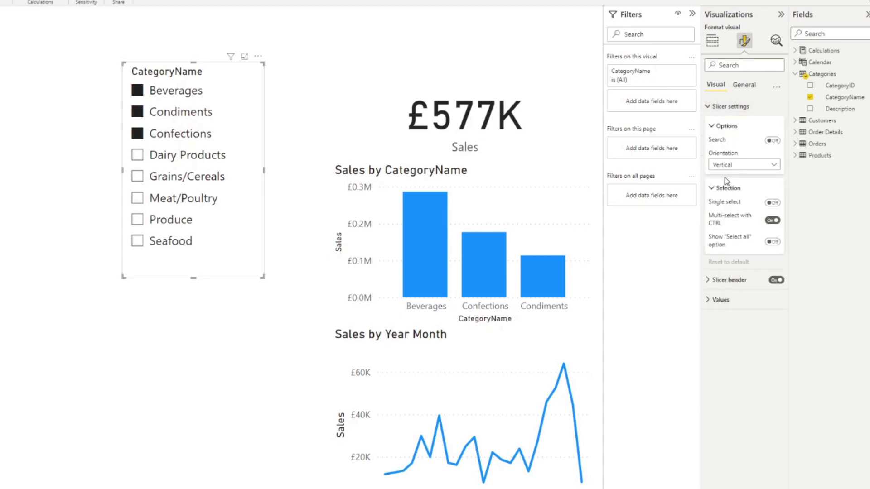
pyautogui.click(772, 220)
pyautogui.click(772, 241)
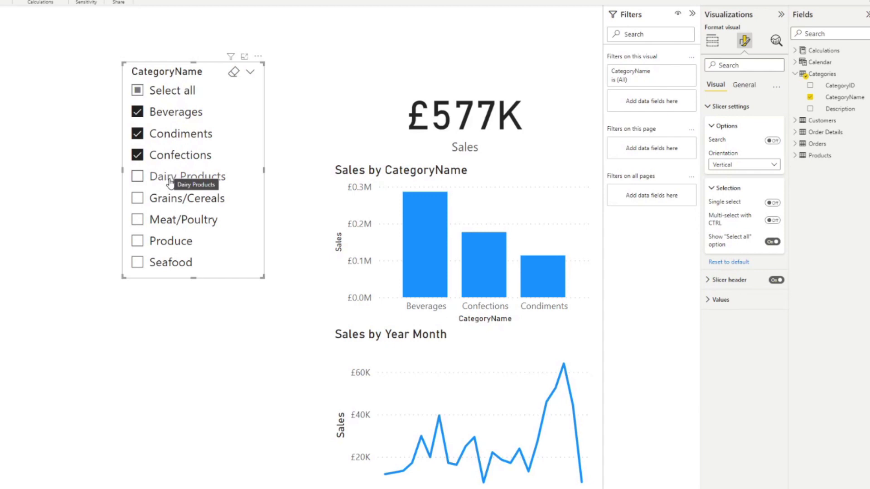
# Select all categories at once in the slicer and clear its whole selection
pyautogui.click(174, 91)
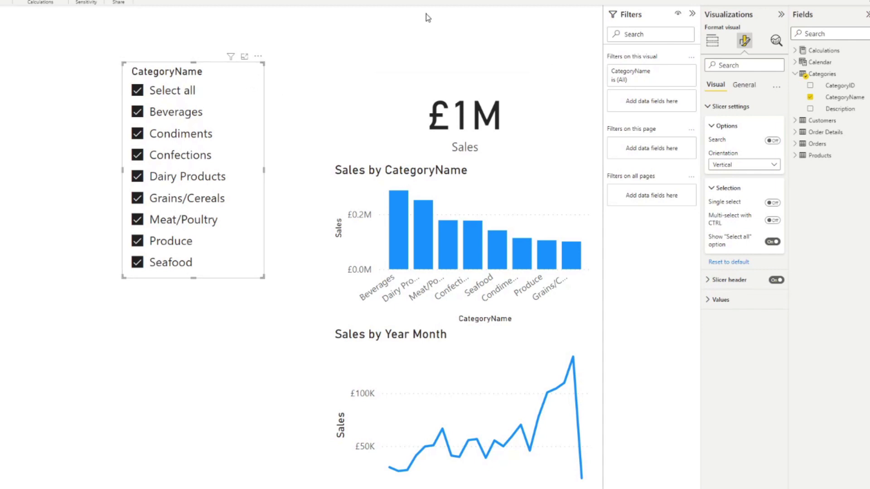
pyautogui.moveTo(252, 78)
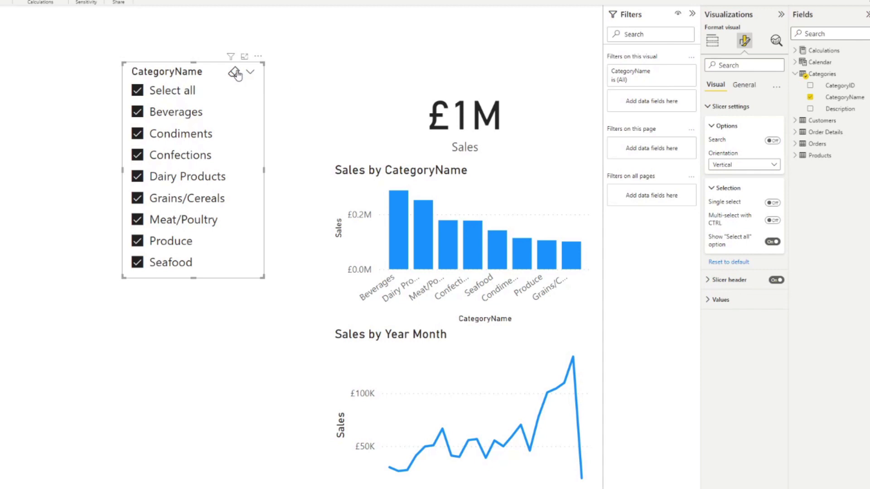
pyautogui.click(233, 75)
pyautogui.moveTo(230, 58)
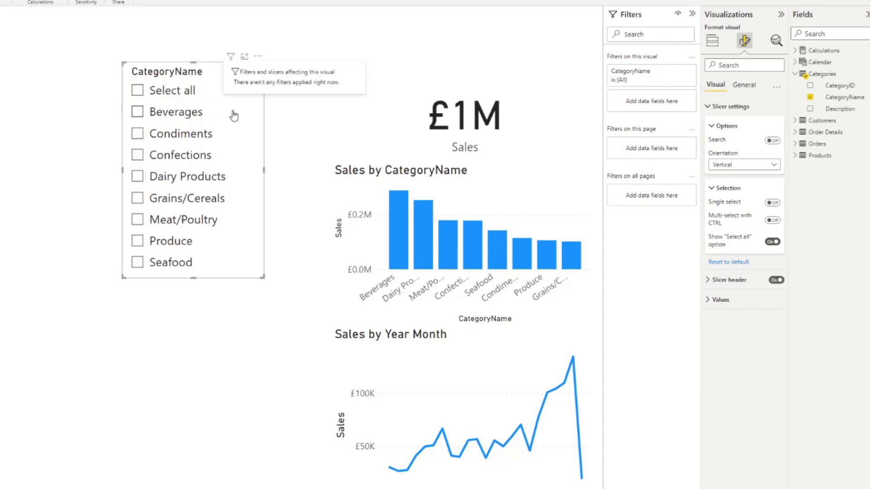
# Change the category slicer to the Dropdown style, shrink its height, and place it above the sales card
pyautogui.moveTo(231, 70); pyautogui.dragTo(221, 72)
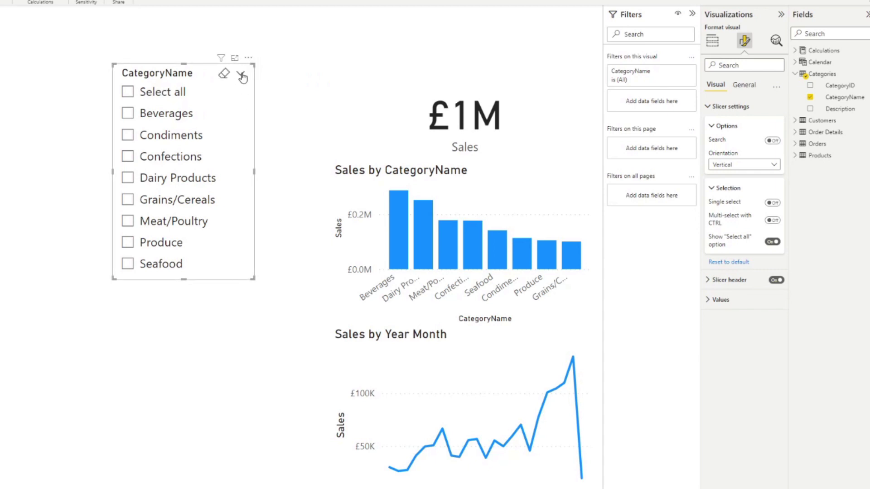
pyautogui.click(242, 75)
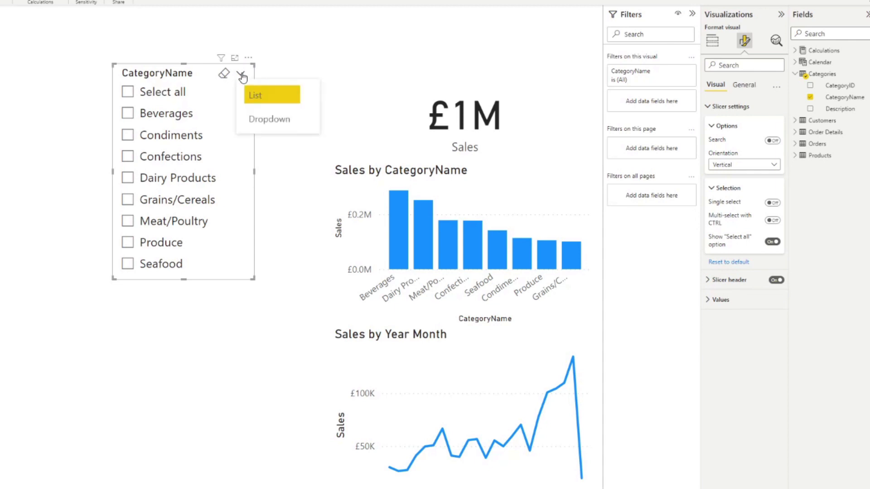
pyautogui.click(280, 119)
pyautogui.moveTo(184, 278); pyautogui.dragTo(208, 110)
pyautogui.moveTo(206, 79); pyautogui.dragTo(451, 44)
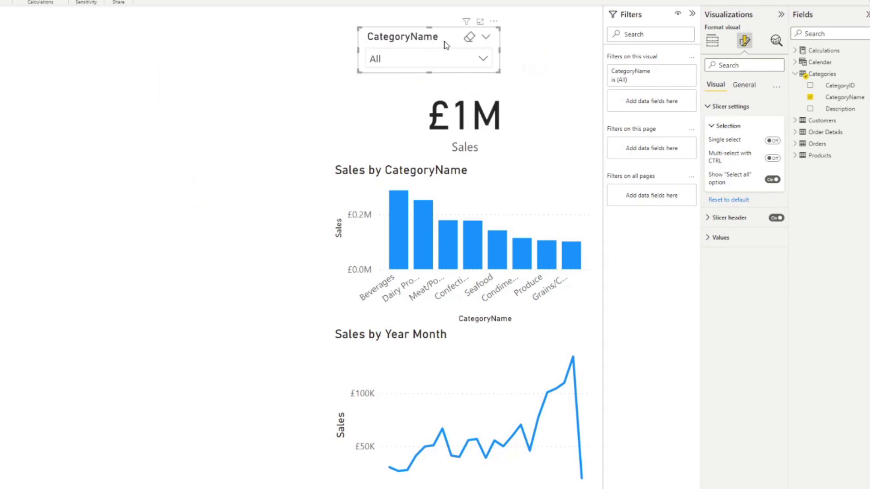
# Expand the category dropdown above the sales card and look through its list of options
pyautogui.click(462, 67)
pyautogui.scroll(-2, 460, 83)
pyautogui.click(478, 66)
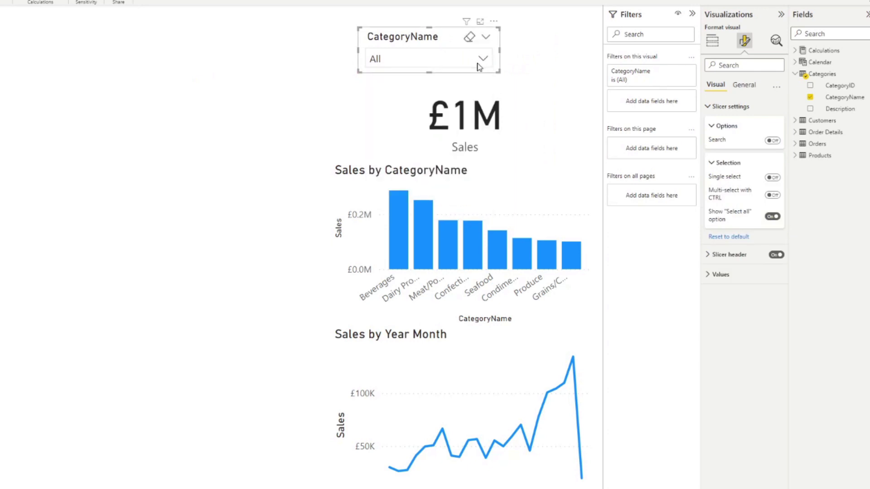
pyautogui.click(484, 59)
pyautogui.scroll(2, 460, 130)
pyautogui.scroll(-2, 464, 167)
pyautogui.scroll(2, 459, 142)
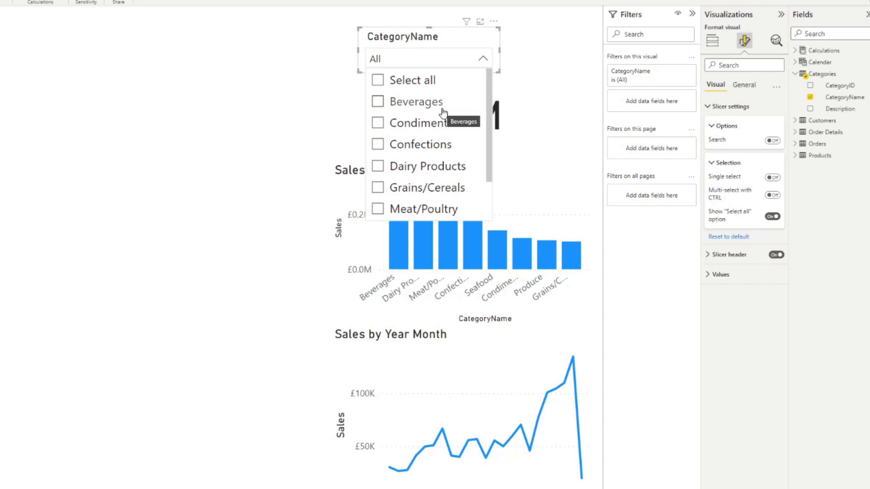
pyautogui.scroll(-2, 435, 122)
pyautogui.click(315, 62)
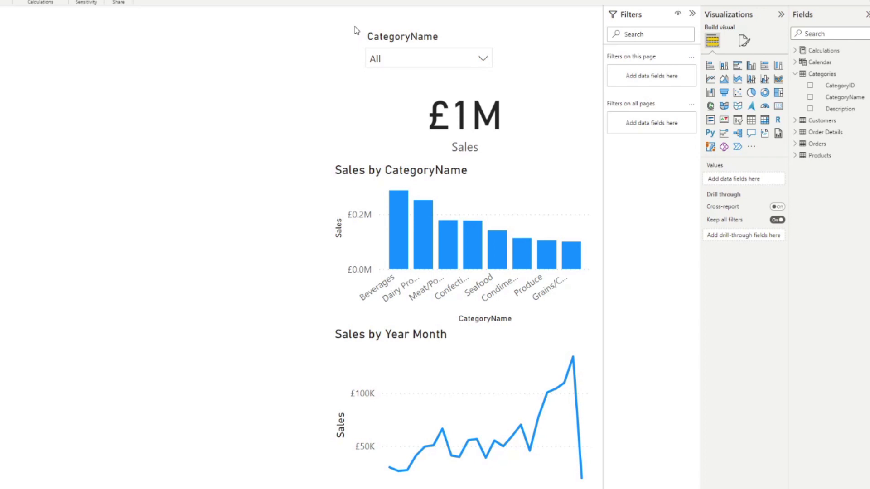
pyautogui.click(441, 67)
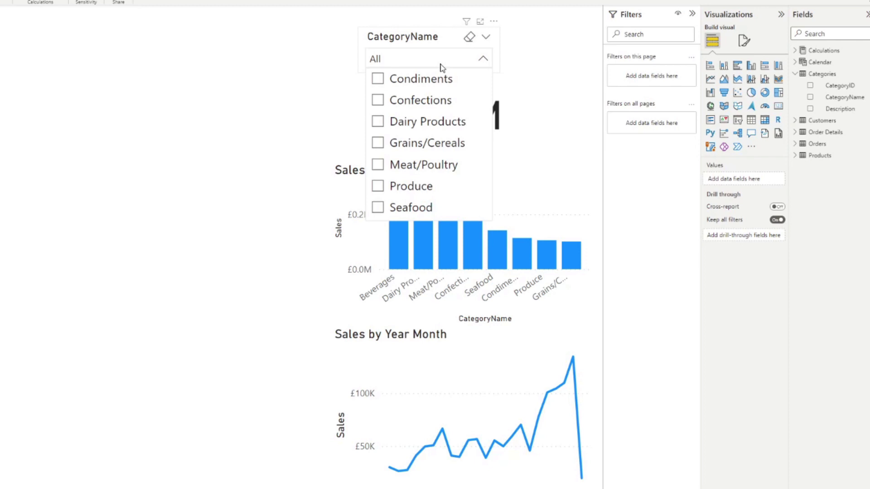
# Move the category slicer left of the sales card and change it to a List with Horizontal orientation
pyautogui.click(431, 39)
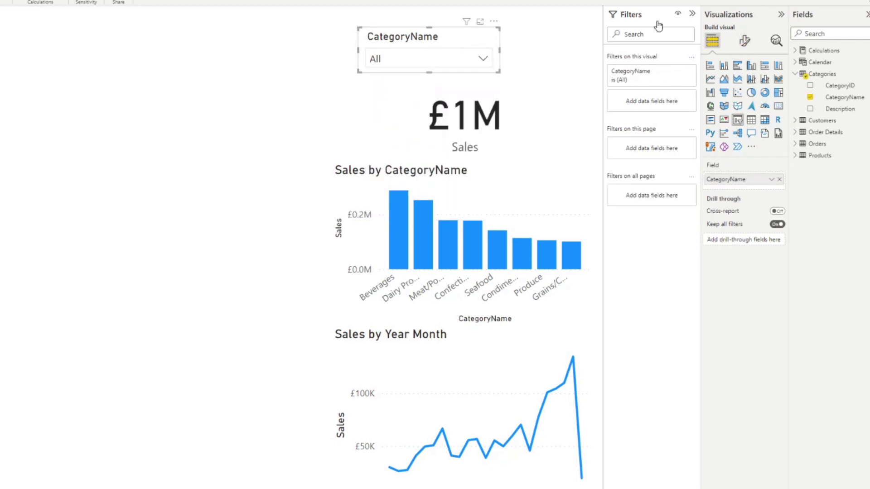
pyautogui.click(745, 42)
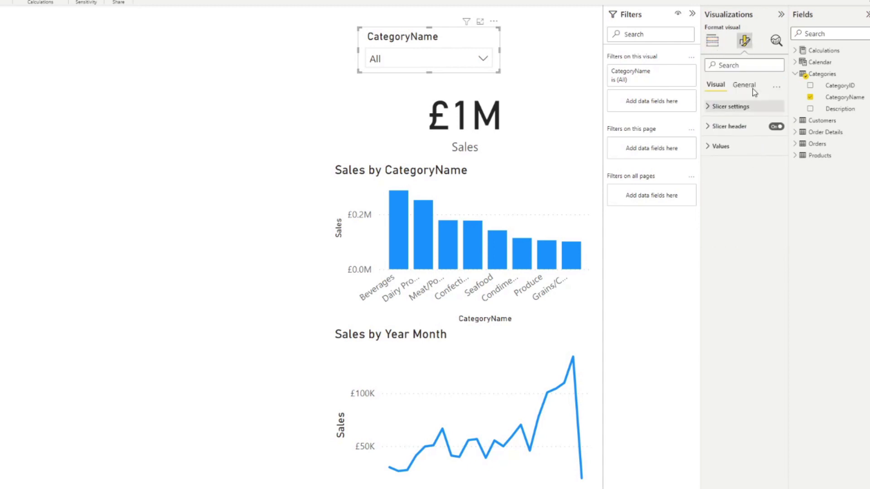
pyautogui.click(729, 108)
pyautogui.click(726, 199)
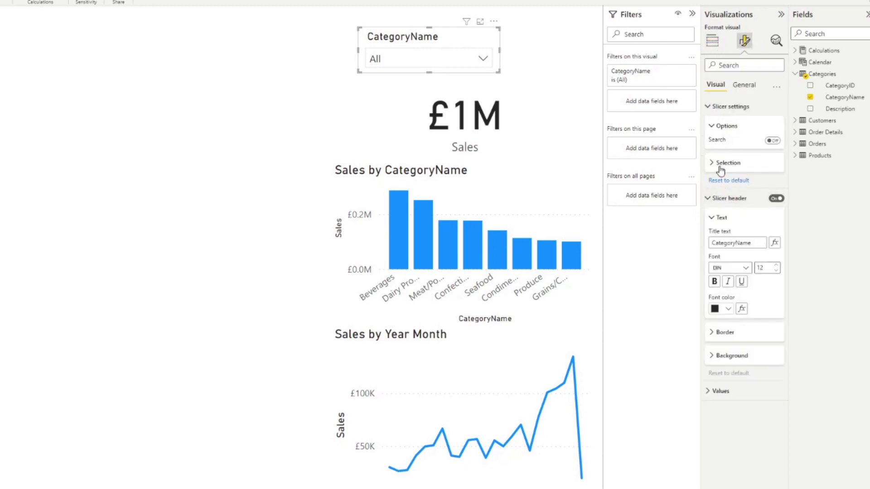
pyautogui.moveTo(439, 43); pyautogui.dragTo(270, 42)
pyautogui.click(270, 47)
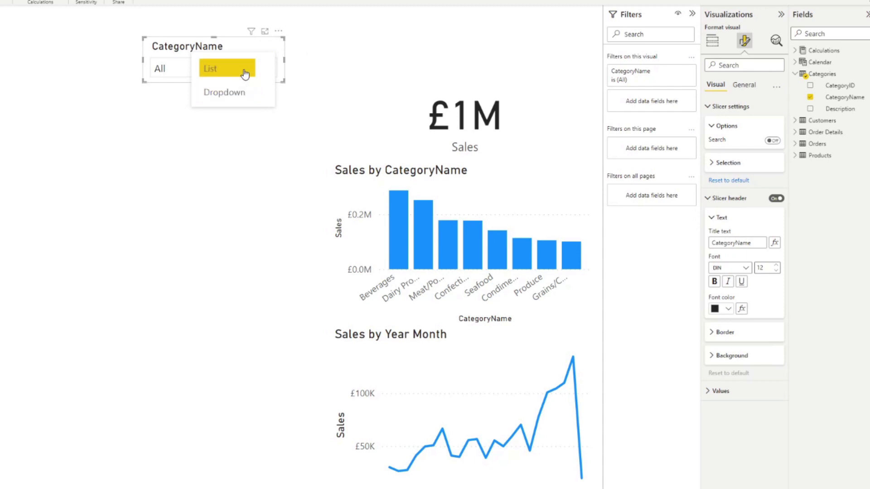
pyautogui.click(210, 68)
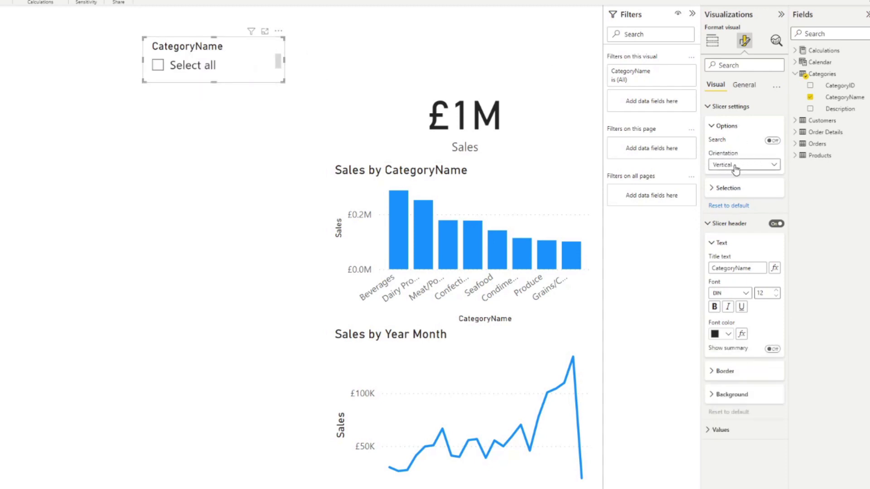
pyautogui.click(751, 166)
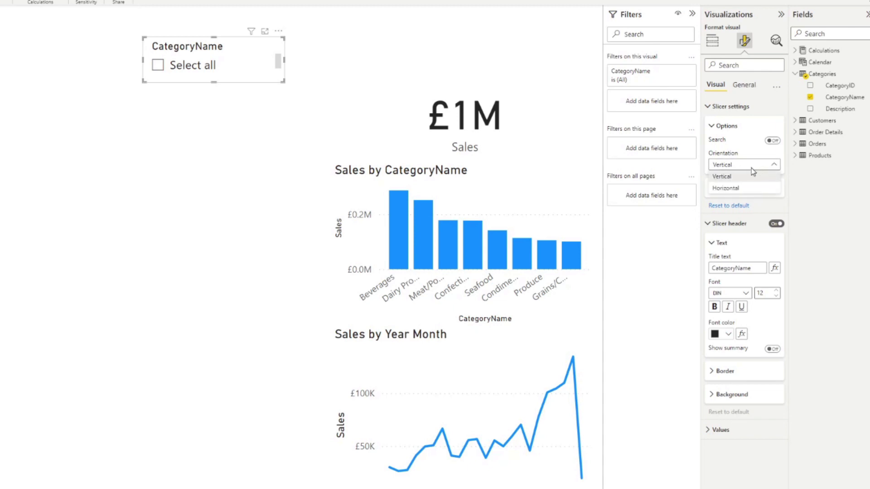
pyautogui.click(740, 190)
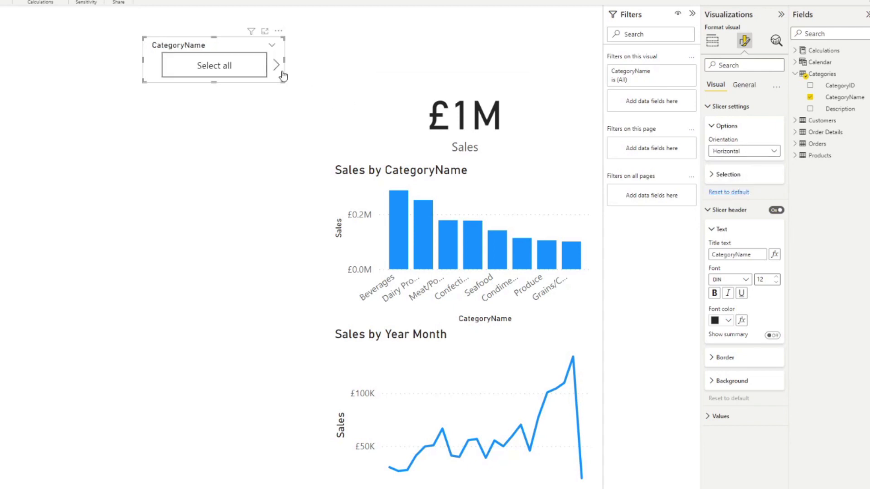
# Stretch the button slicer across the page above the charts and reshape it into a tall, narrow column of category buttons
pyautogui.moveTo(284, 59); pyautogui.dragTo(584, 55)
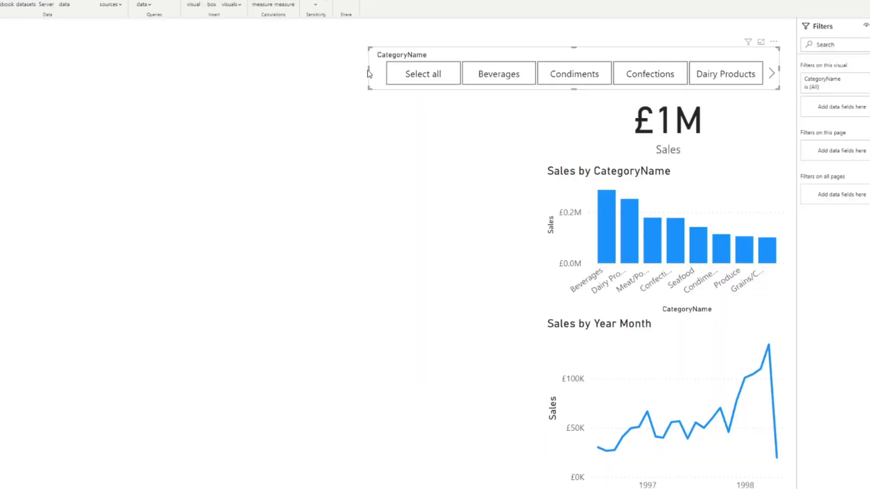
pyautogui.moveTo(367, 70); pyautogui.dragTo(159, 63)
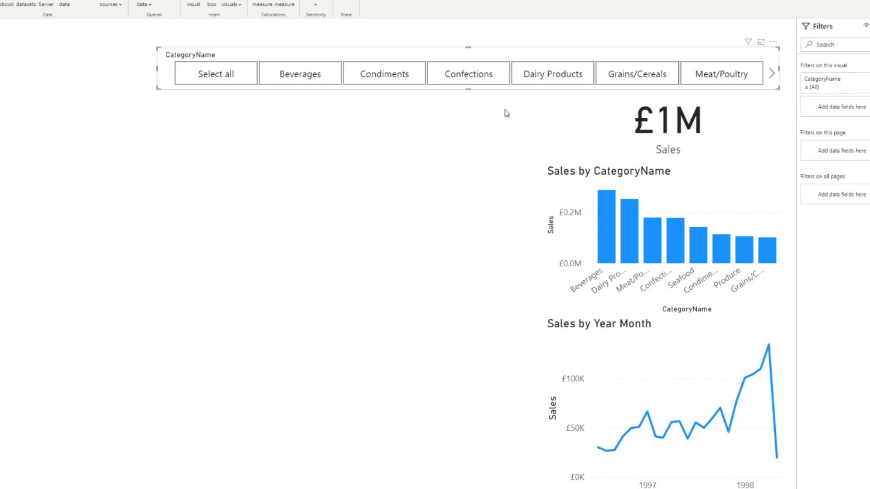
pyautogui.moveTo(776, 89); pyautogui.dragTo(300, 431)
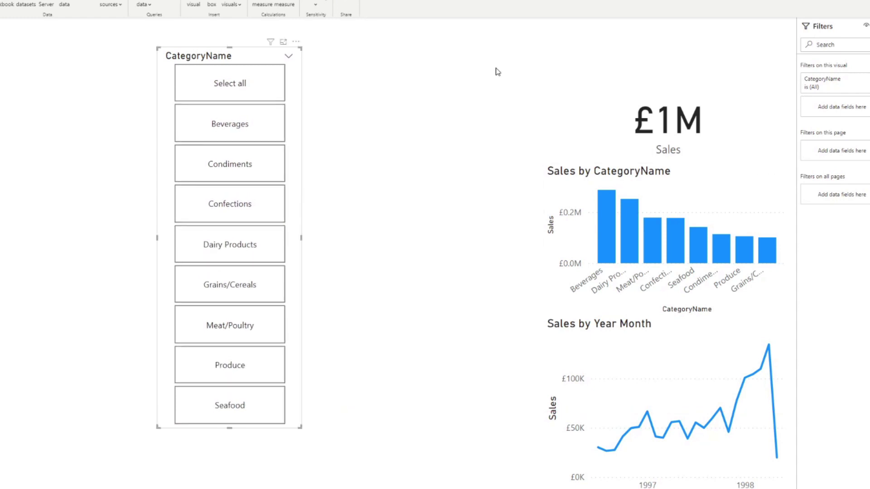
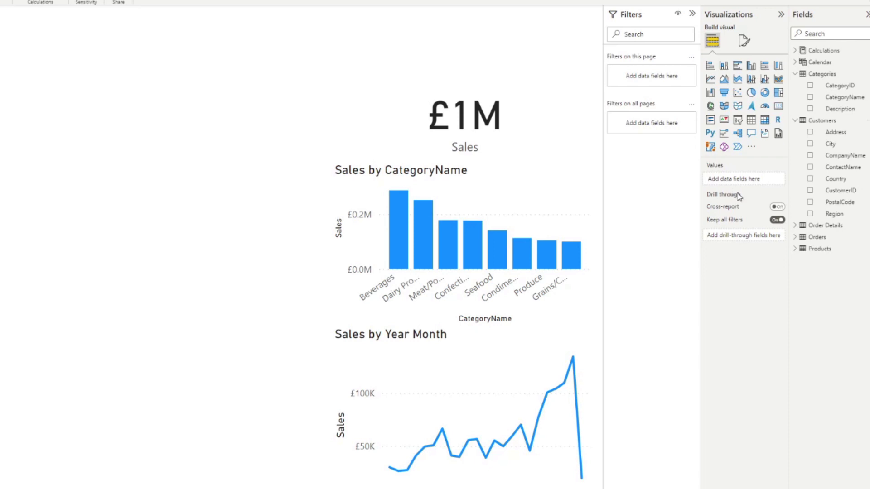
# Add a slicer for the customers' Country field beside the sales card and reshape it into a tall, narrow list
pyautogui.moveTo(835, 180); pyautogui.dragTo(146, 46)
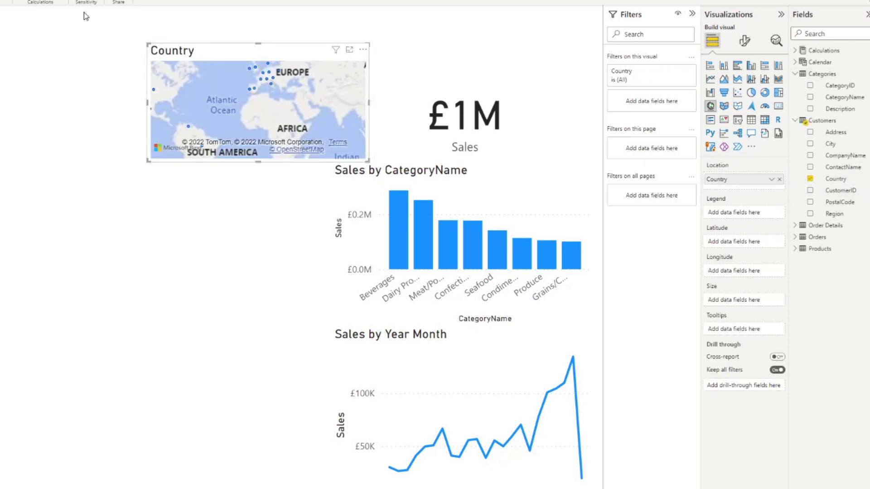
pyautogui.click(738, 119)
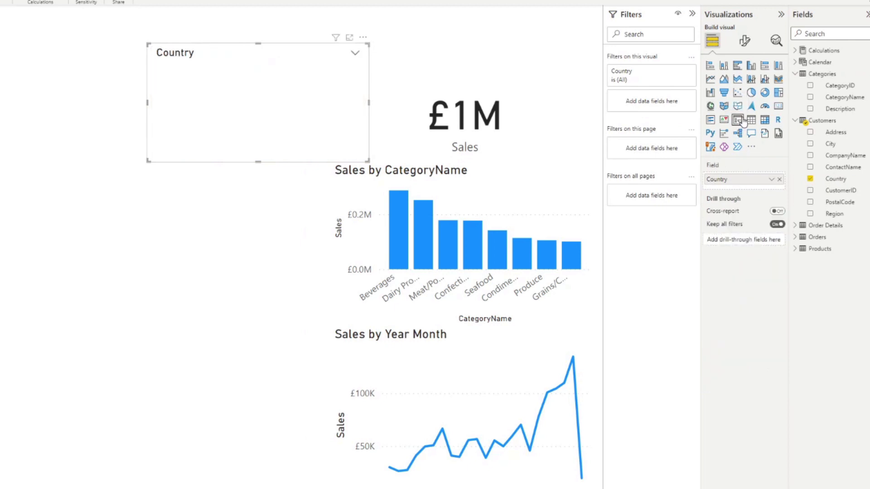
pyautogui.moveTo(365, 158); pyautogui.dragTo(263, 404)
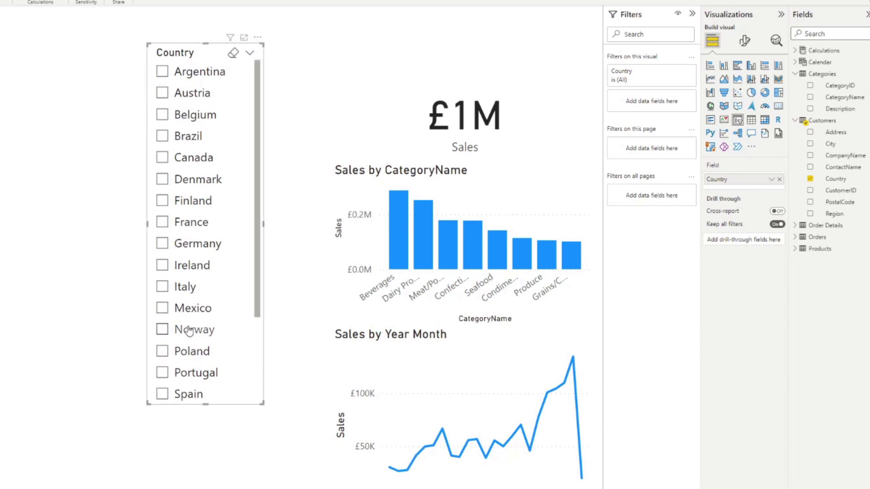
# Change the country slicer to the Dropdown style, shrink it to a short, wide box, and place it above the sales card
pyautogui.click(249, 53)
pyautogui.click(268, 95)
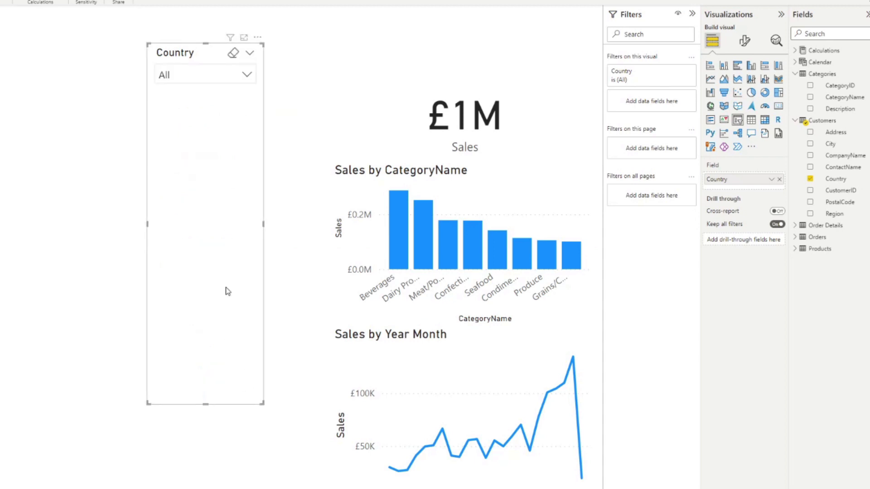
pyautogui.moveTo(264, 406); pyautogui.dragTo(316, 97)
pyautogui.moveTo(254, 52); pyautogui.dragTo(458, 26)
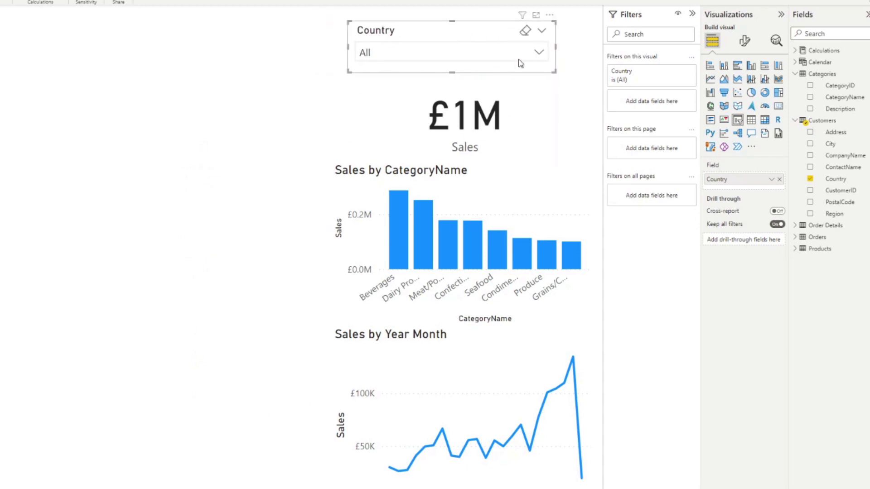
# Filter the report to USA with the country dropdown
pyautogui.click(433, 48)
pyautogui.scroll(-6, 407, 188)
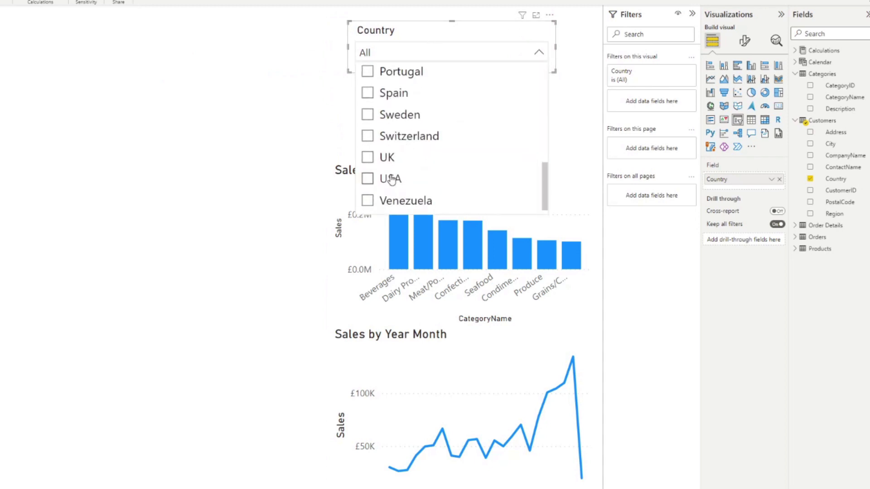
pyautogui.click(388, 179)
pyautogui.click(247, 187)
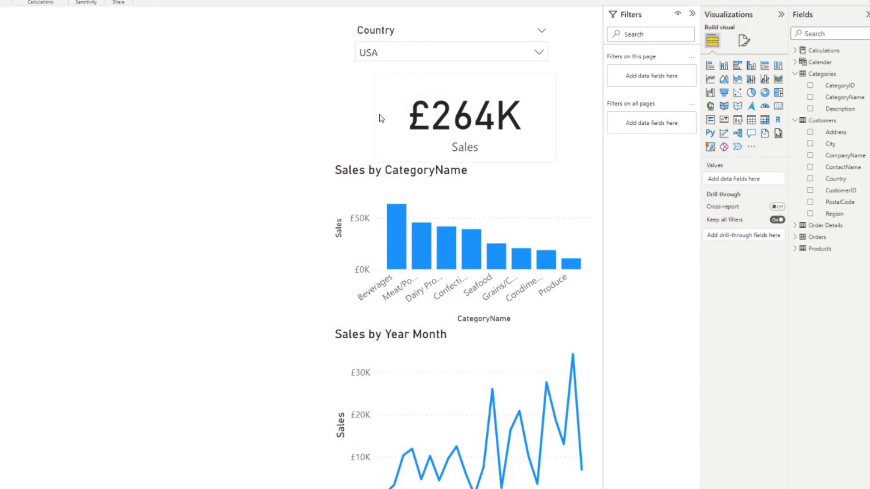
# Add Region and City from Customers to the country slicer to form a Country, Region, City hierarchy
pyautogui.click(426, 34)
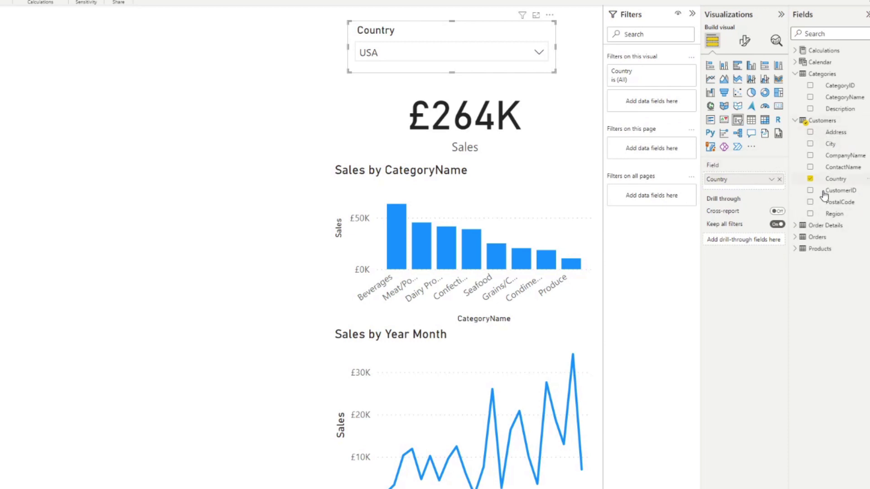
pyautogui.moveTo(831, 144); pyautogui.dragTo(765, 193)
pyautogui.moveTo(834, 213); pyautogui.dragTo(745, 194)
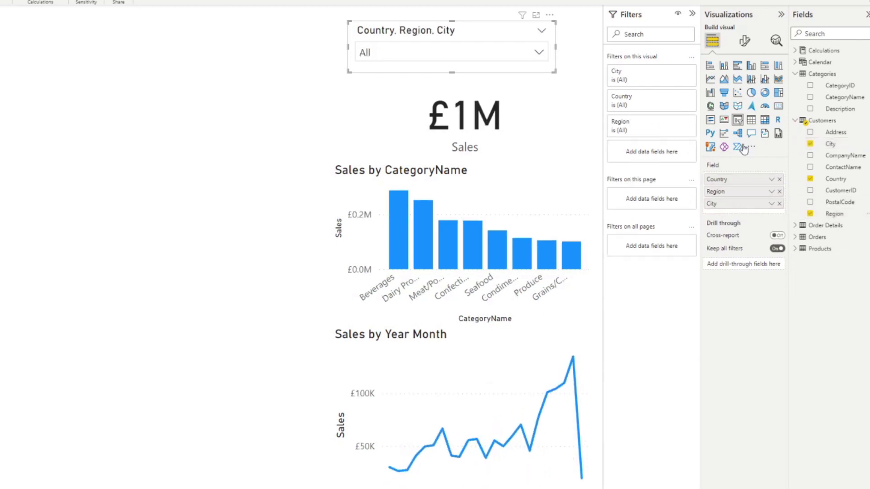
# Look through the hierarchy in the location dropdown, expanding UK and its Isle of Wight region, and close the list
pyautogui.click(539, 56)
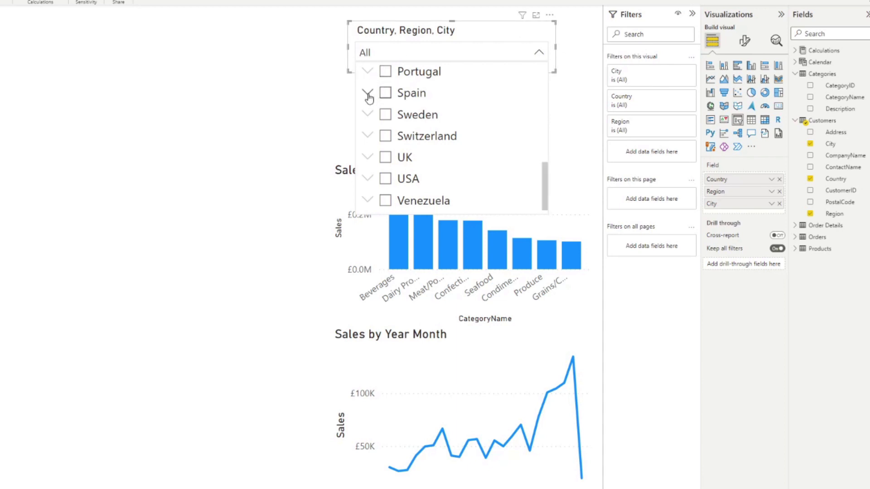
pyautogui.click(368, 158)
pyautogui.scroll(-1, 483, 179)
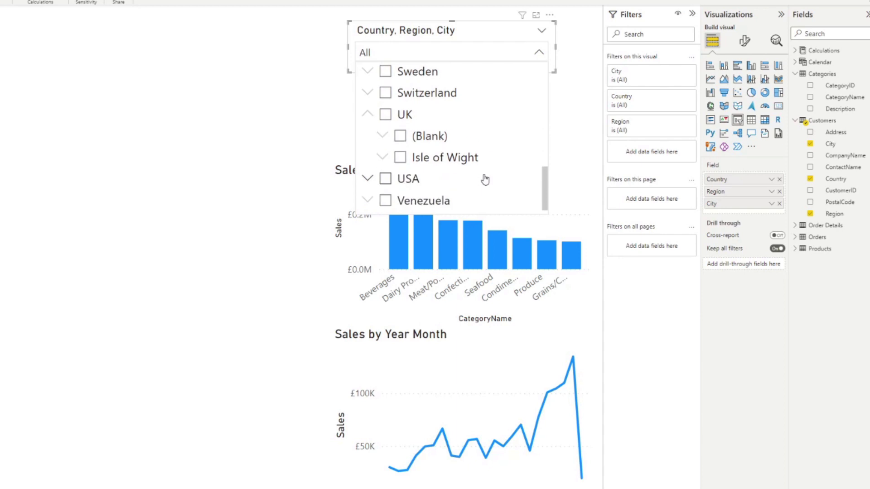
pyautogui.click(381, 159)
pyautogui.scroll(4, 431, 104)
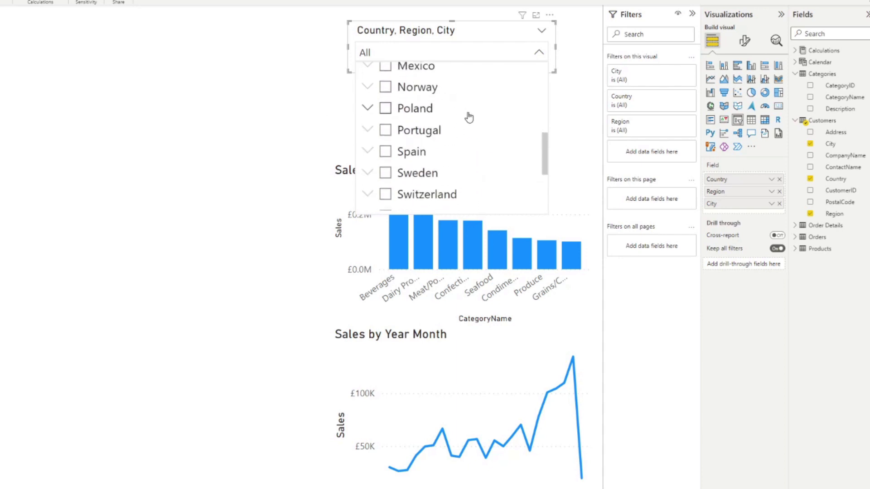
pyautogui.scroll(-3, 462, 124)
pyautogui.click(176, 82)
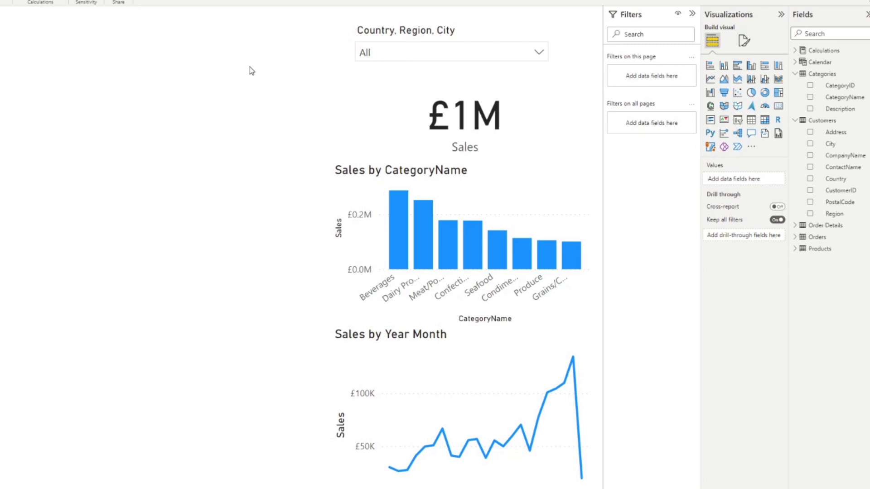
# Turn on the Search option in the location slicer's settings
pyautogui.click(426, 34)
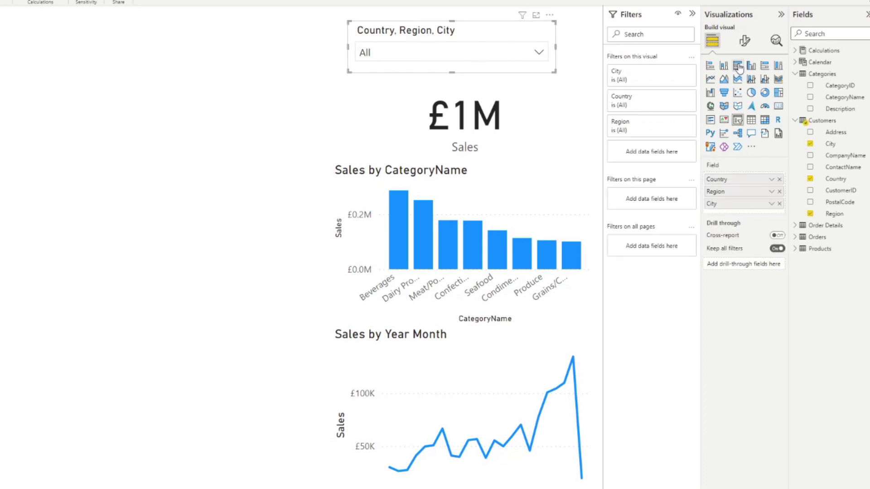
pyautogui.click(744, 41)
pyautogui.click(731, 107)
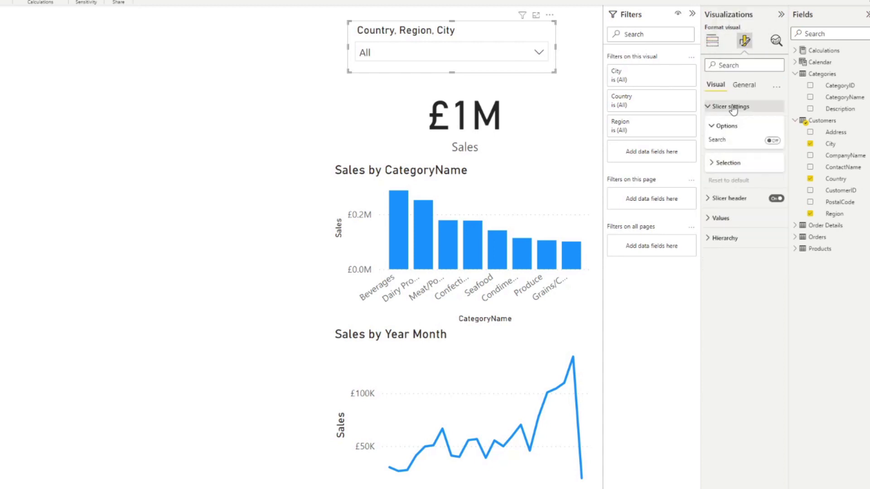
pyautogui.click(775, 141)
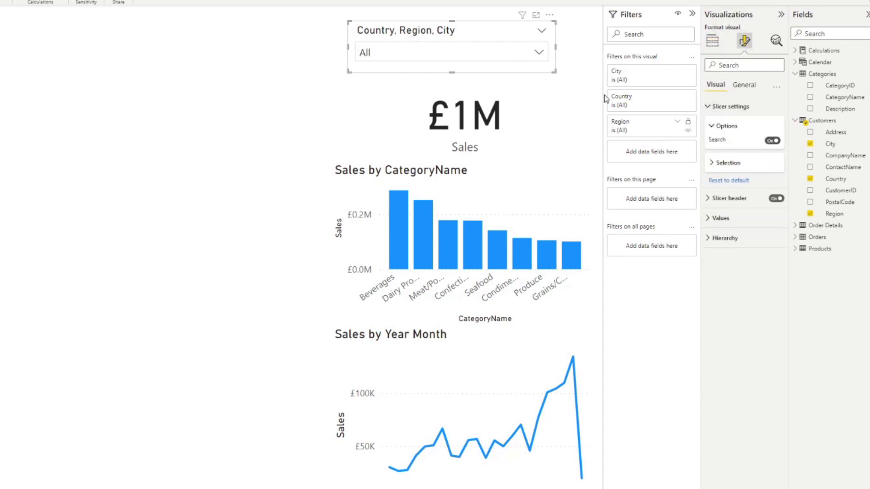
# Search the location dropdown for UK and clear the search text
pyautogui.click(495, 58)
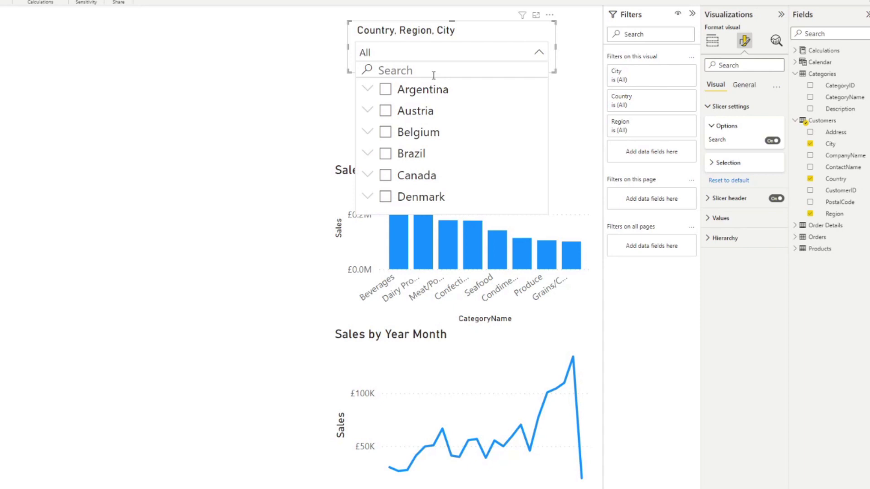
pyautogui.write('UK')
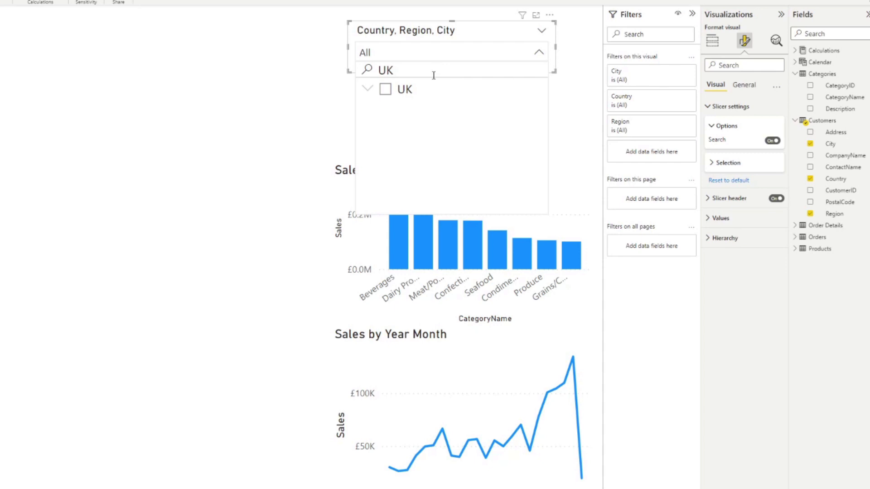
pyautogui.press('BackSpace')
pyautogui.press('BackSpace')
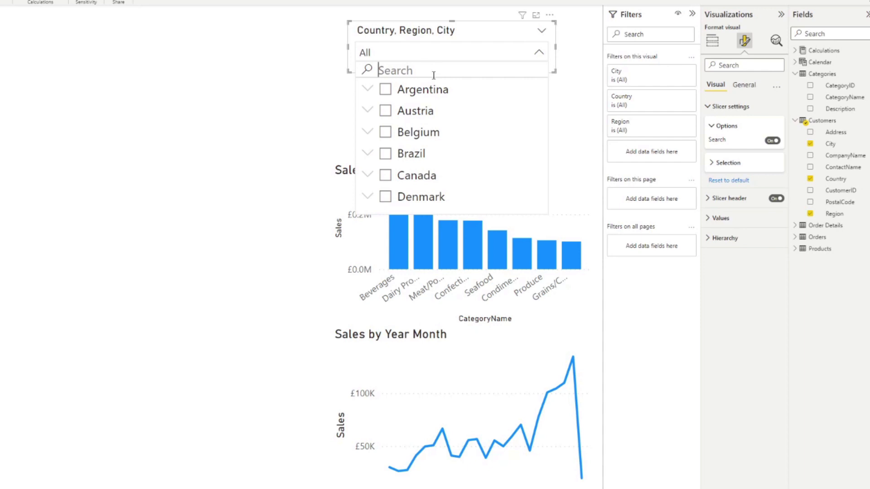
# Search the location dropdown for Paris, expand France and its (Blank) region, and select Paris
pyautogui.write('Paris')
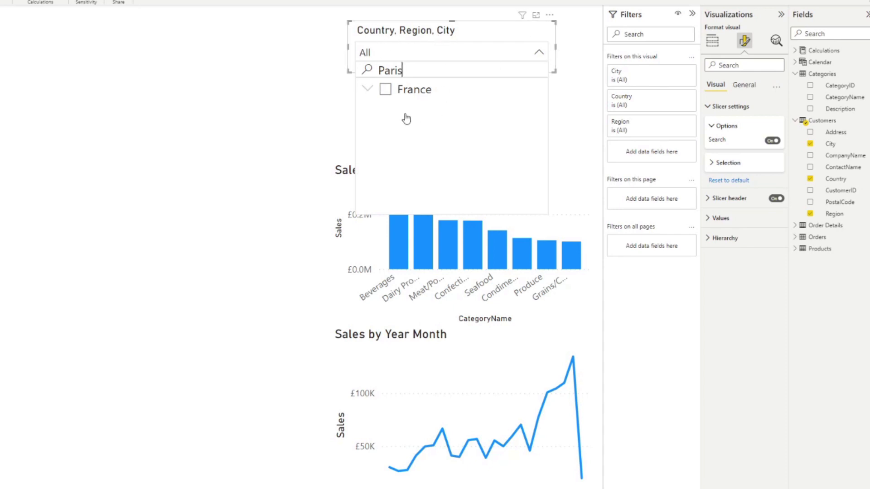
pyautogui.click(367, 89)
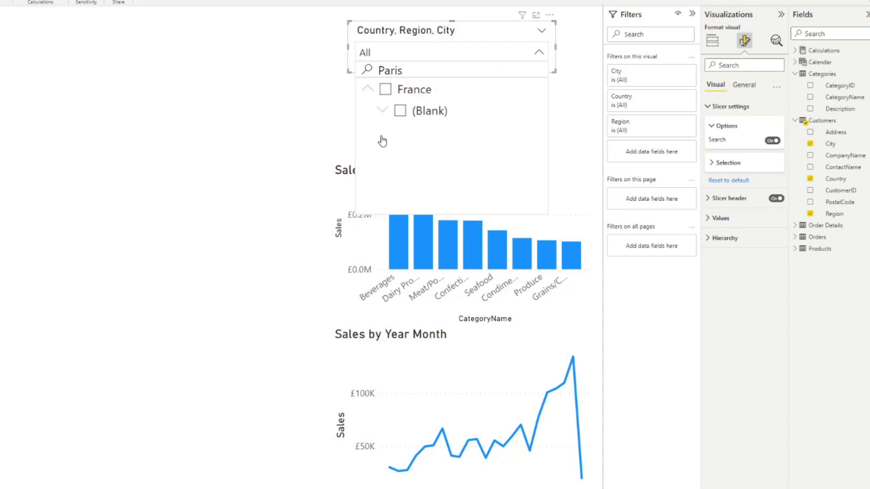
pyautogui.click(382, 110)
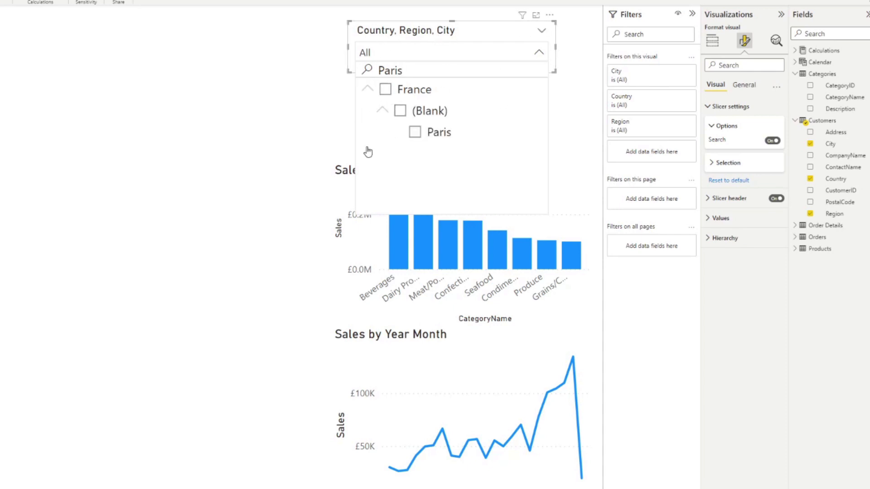
pyautogui.click(415, 133)
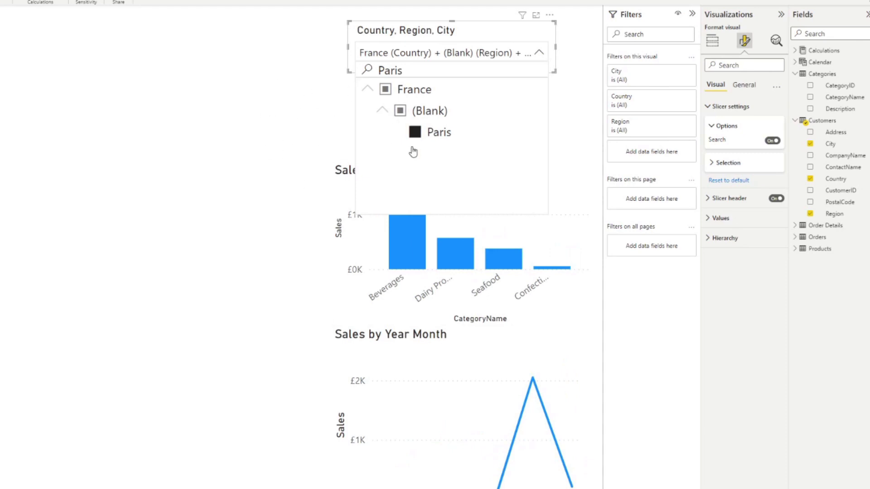
pyautogui.click(197, 96)
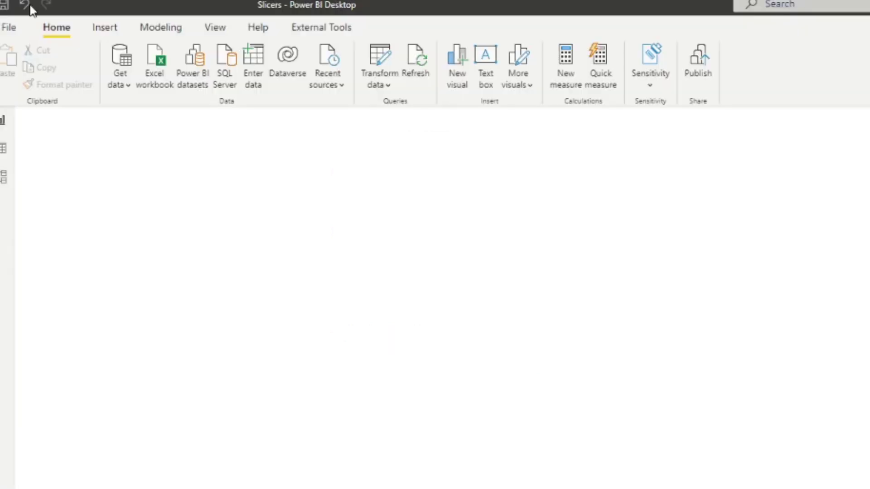
# Show the Sync slicers pane and select the Country, Region, City slicer to display its page sync options
pyautogui.click(225, 32)
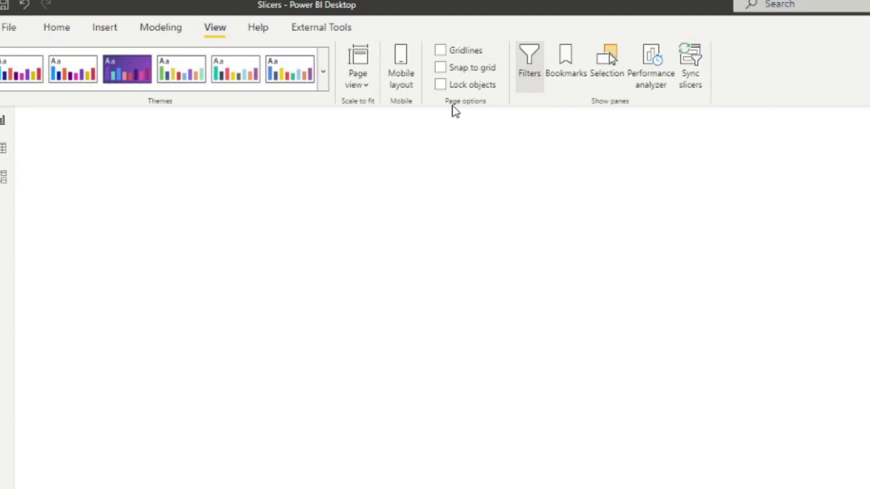
pyautogui.click(700, 68)
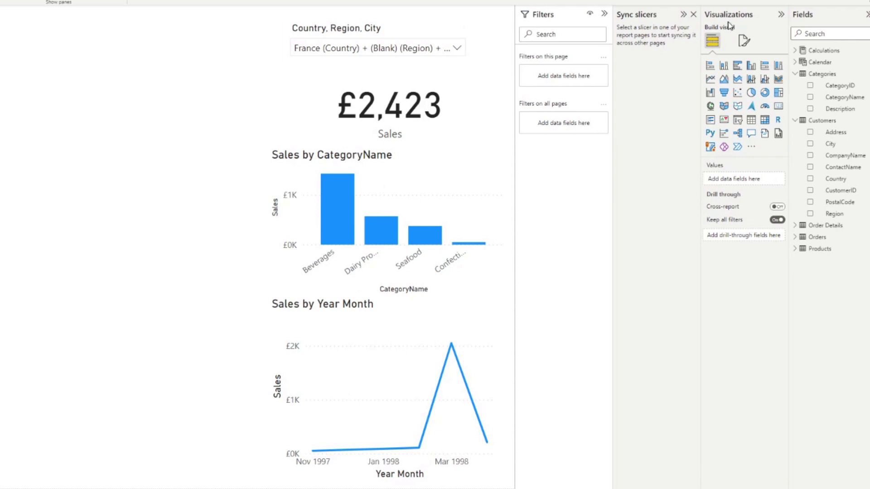
pyautogui.click(360, 28)
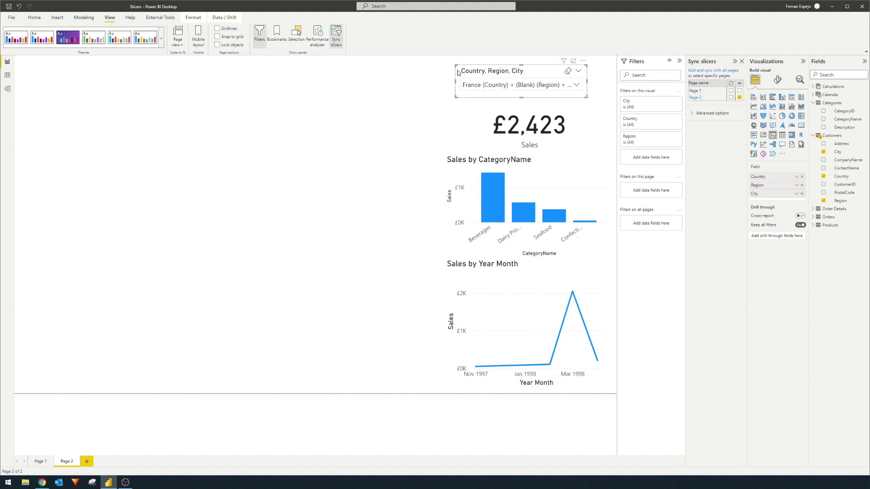
# Clear the location slicer's selection, check whether Page 1 has the slicer, and return to Page 2
pyautogui.click(567, 73)
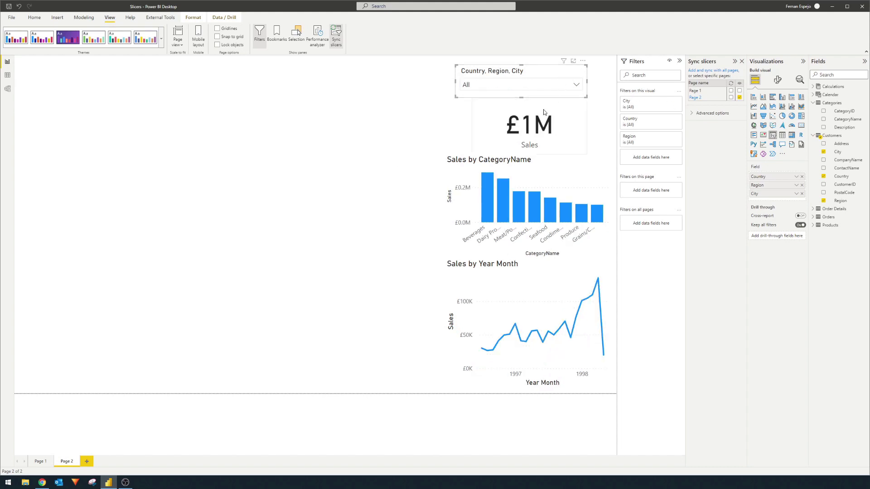
pyautogui.click(40, 464)
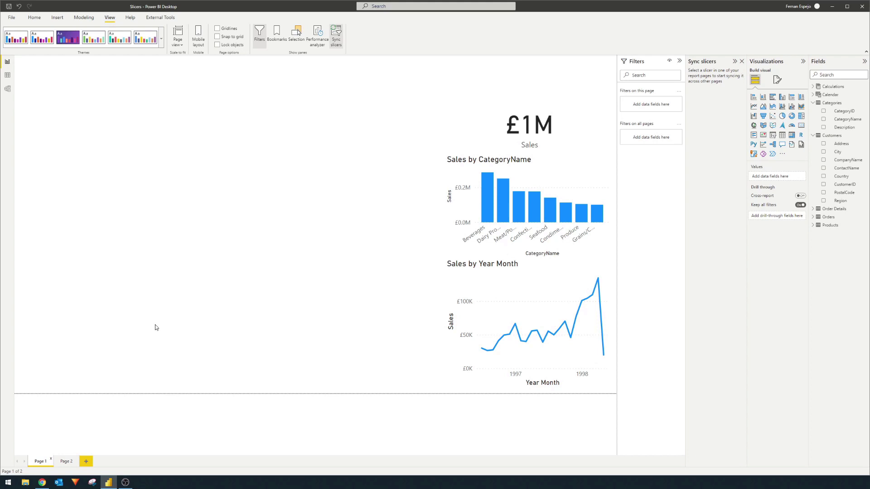
pyautogui.click(67, 462)
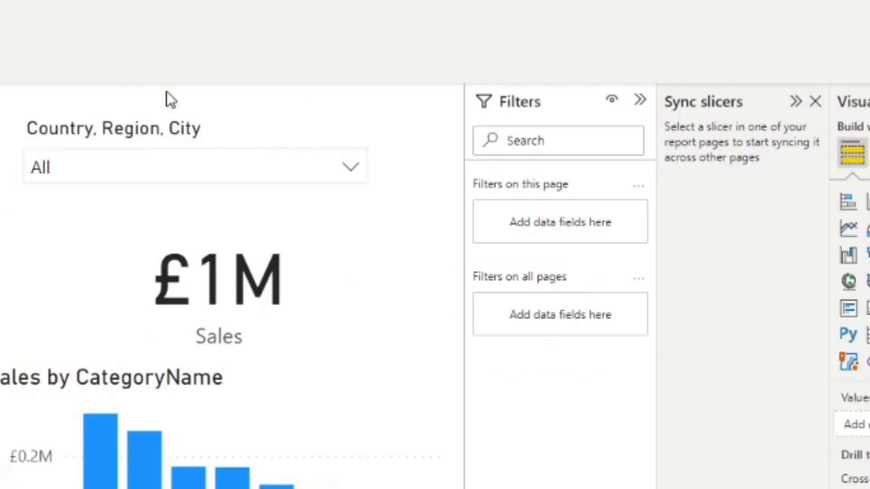
# Add the Country, Region, City slicer to all pages and sync it across them
pyautogui.click(124, 130)
pyautogui.click(314, 100)
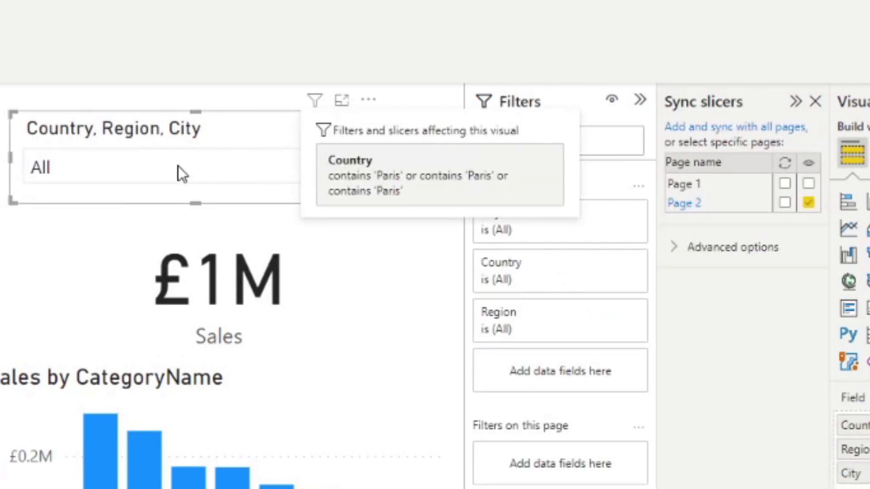
pyautogui.click(748, 129)
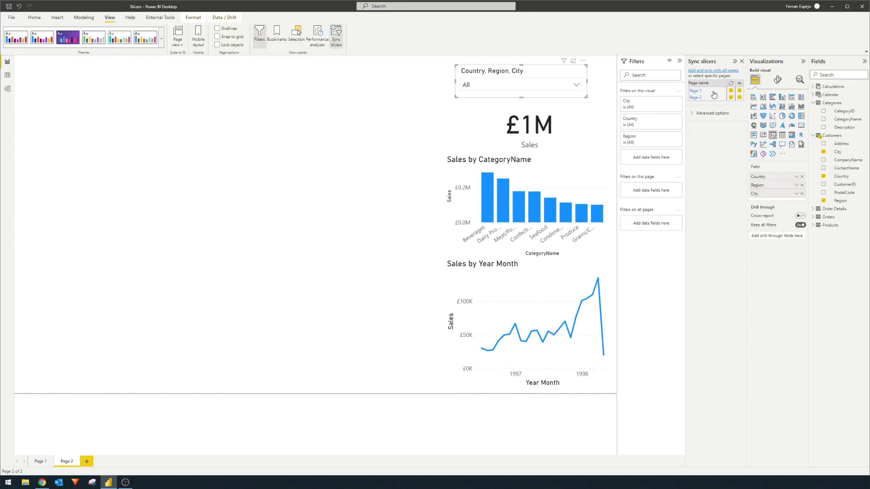
# Select France in the Country, Region, City slicer on Page 1, and check whether Page 2 follows the selection
pyautogui.click(40, 461)
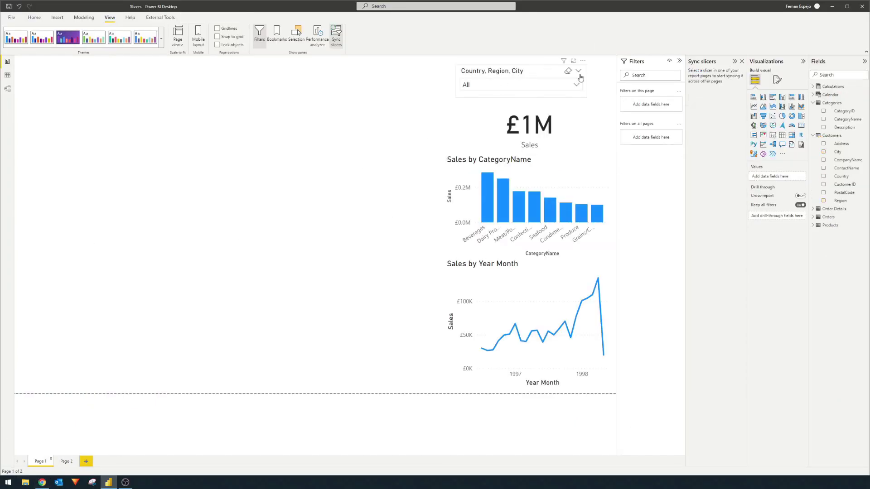
pyautogui.click(484, 83)
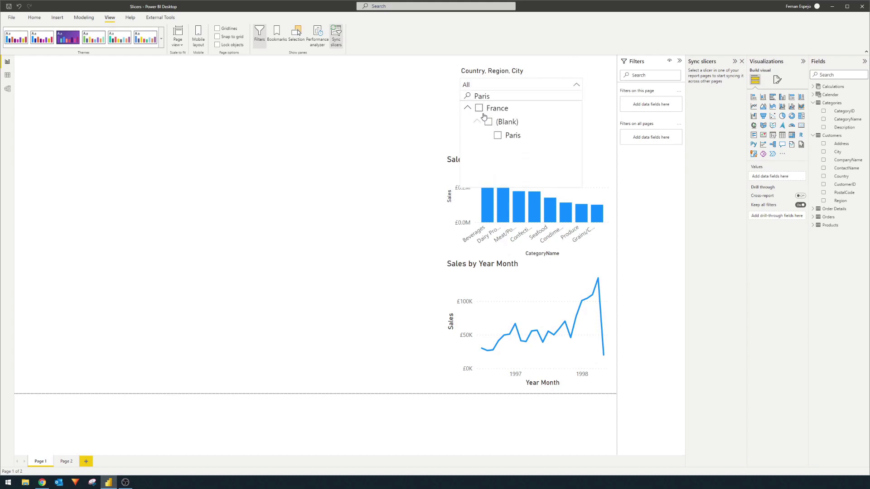
pyautogui.click(479, 109)
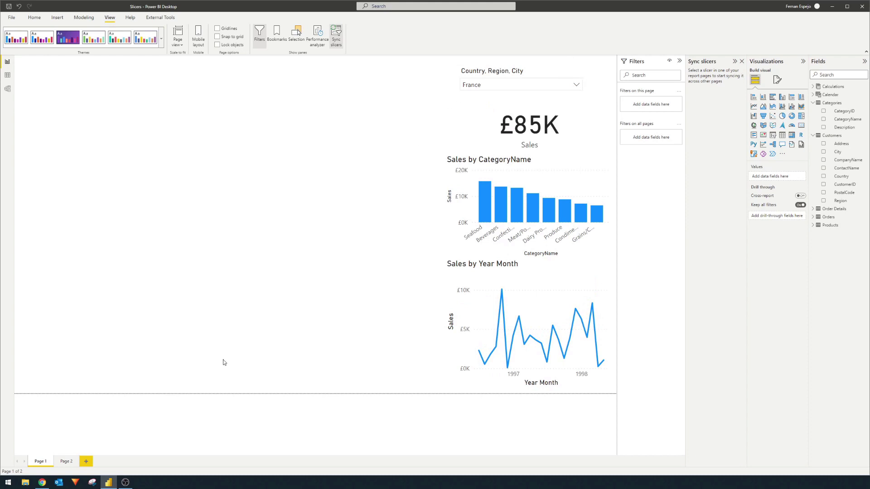
pyautogui.click(67, 462)
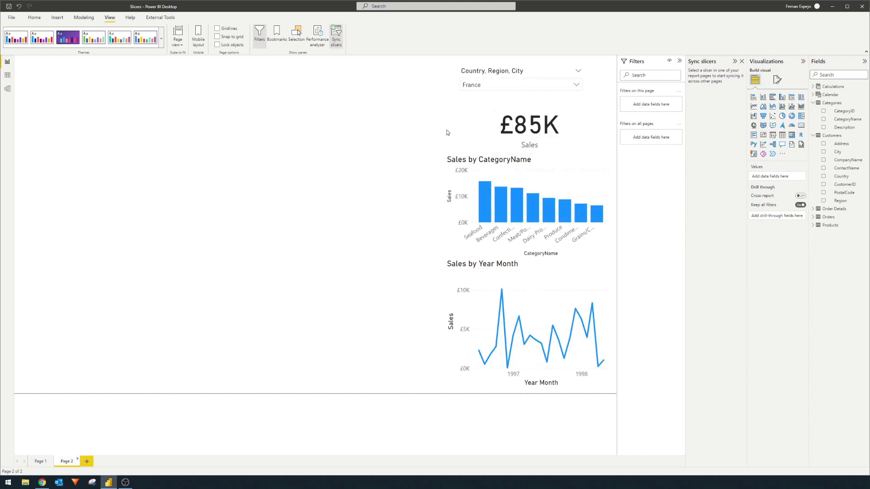
# Undo the slicer's addition to Page 2, and clear the Country, Region, City slicer's selection on Page 1
pyautogui.hotkey('ctrl', 'z')
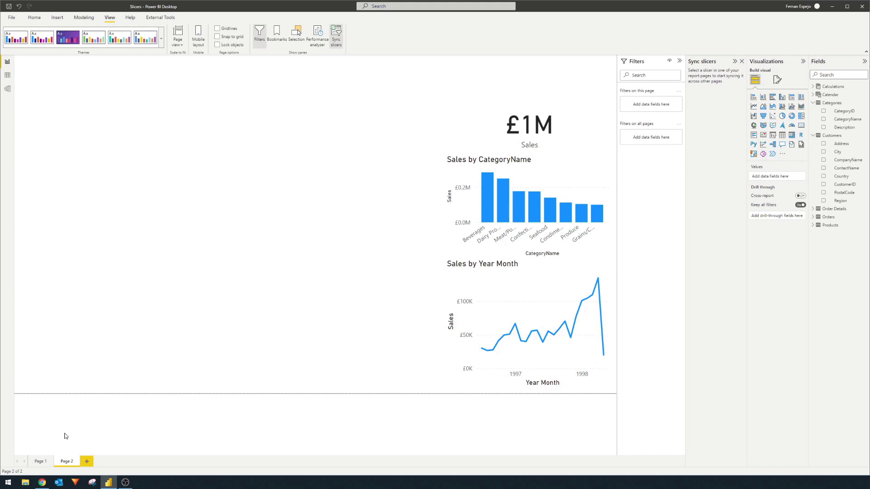
pyautogui.click(39, 461)
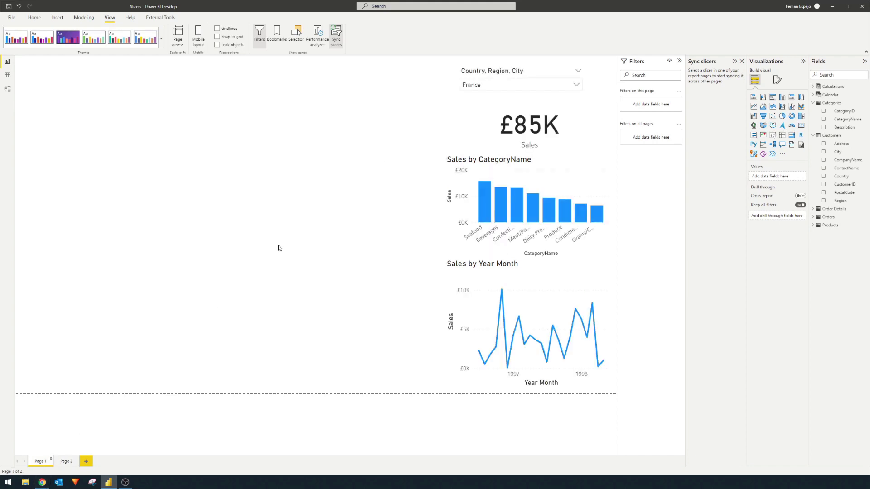
pyautogui.click(565, 72)
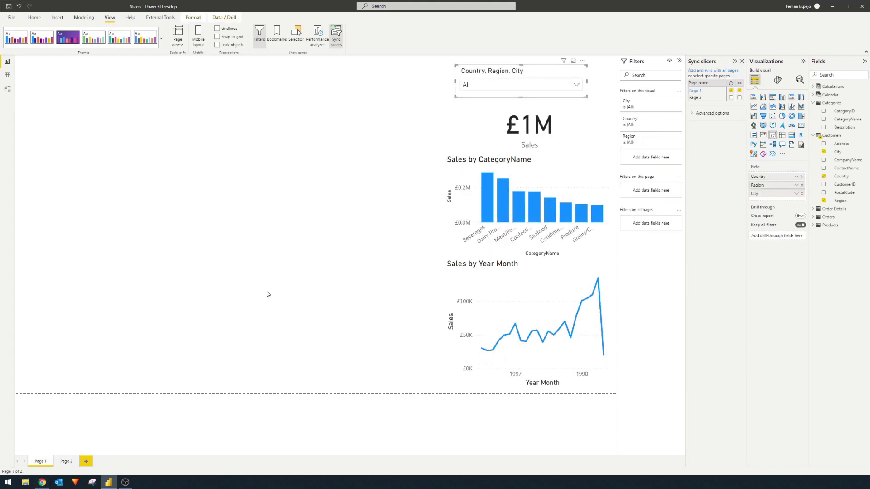
pyautogui.click(66, 462)
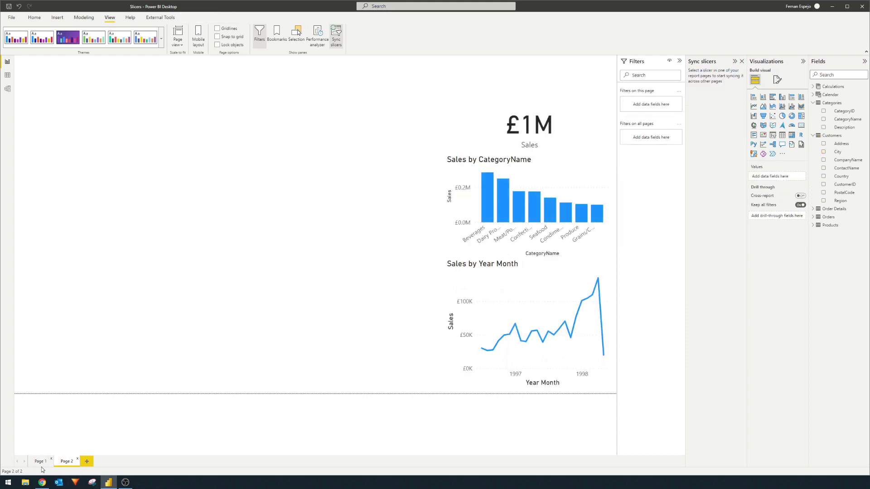
pyautogui.click(42, 461)
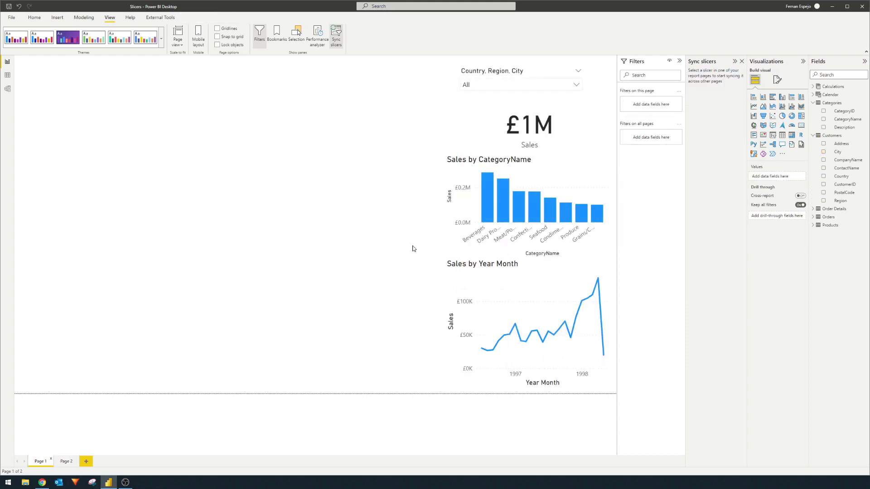
# Copy the Country, Region, City slicer from Page 1 to Page 2 and keep the two copies in sync
pyautogui.click(506, 73)
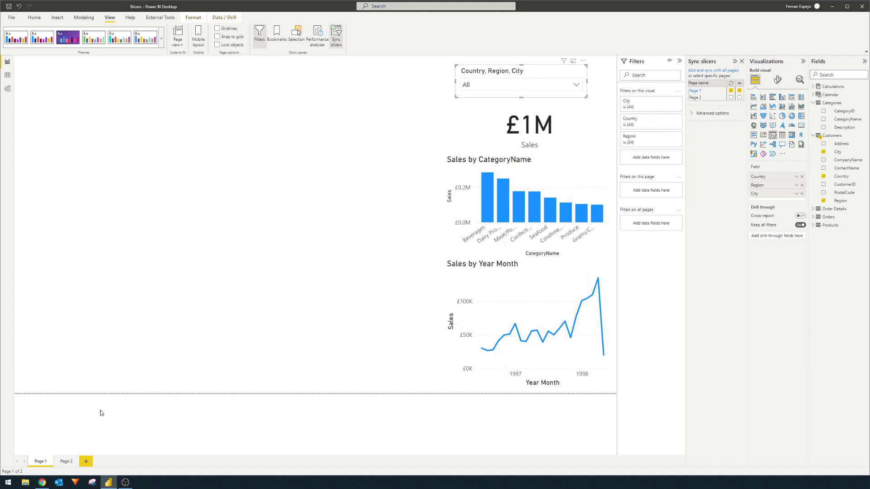
pyautogui.click(63, 462)
pyautogui.hotkey('ctrl', 'v')
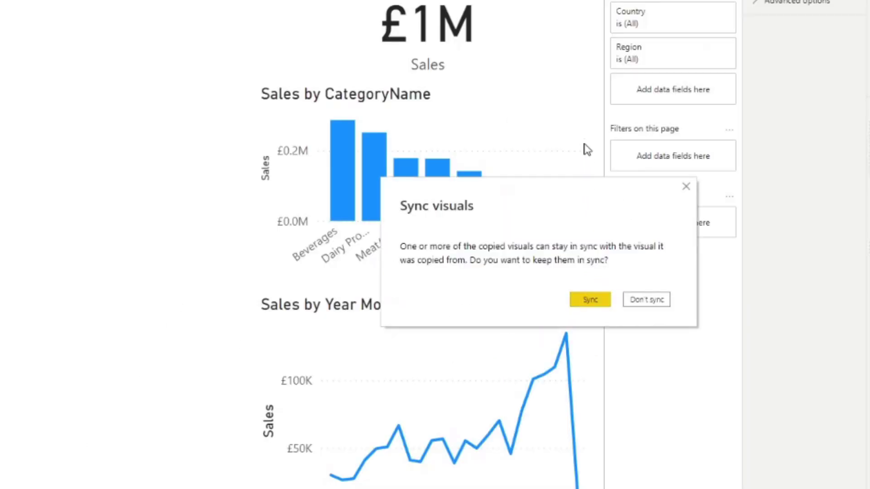
pyautogui.moveTo(546, 197); pyautogui.dragTo(732, 80)
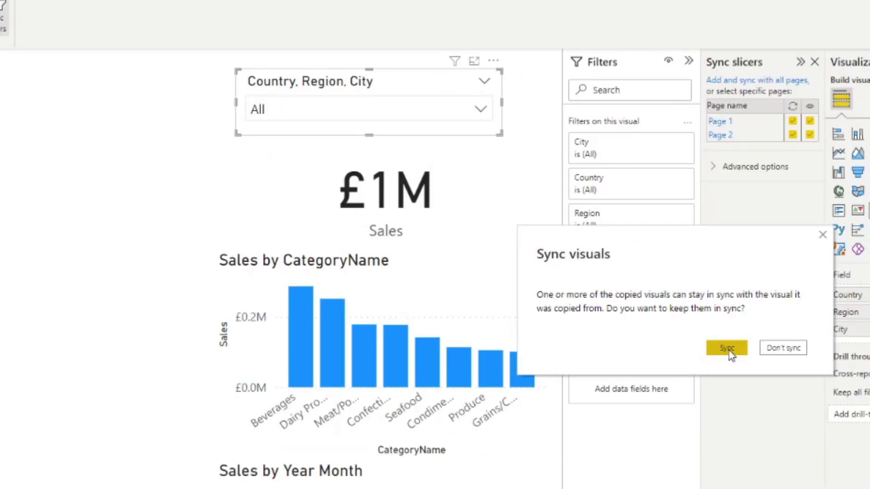
pyautogui.click(768, 181)
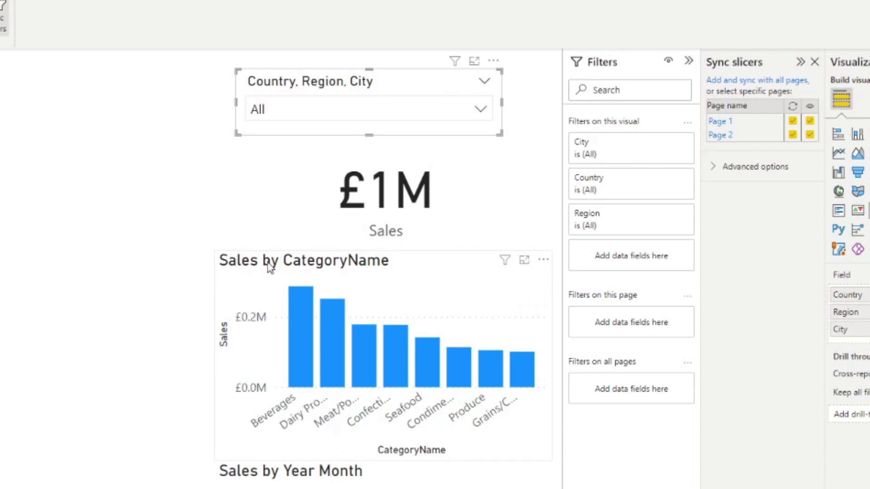
pyautogui.click(107, 129)
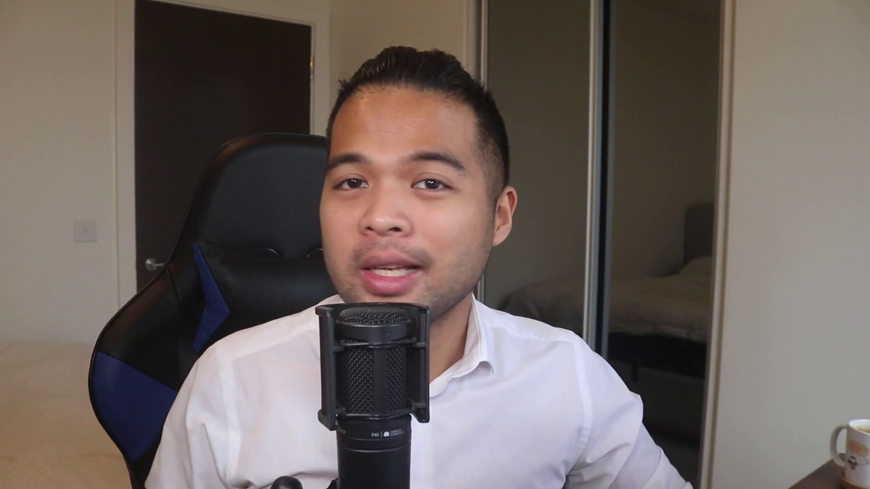